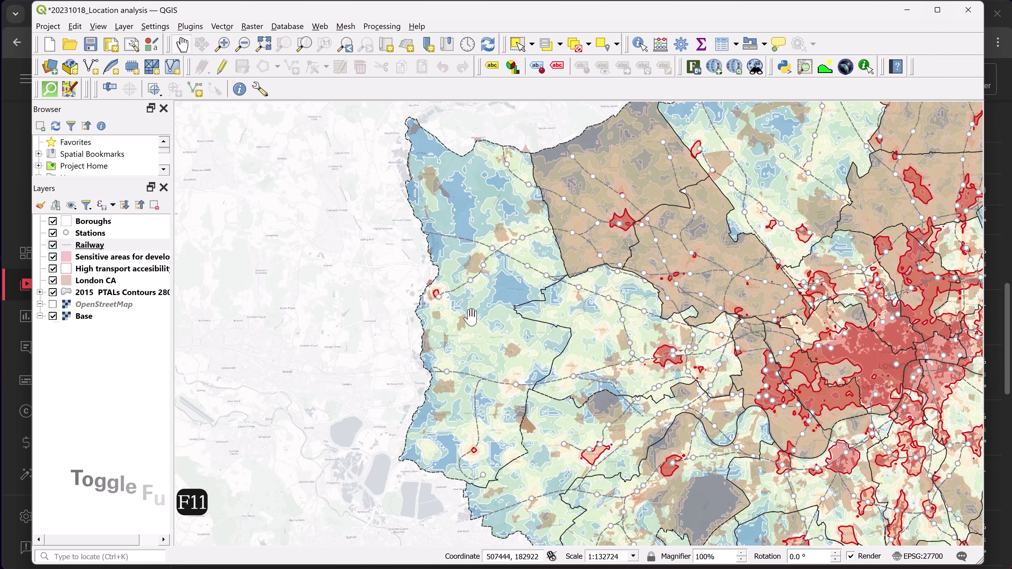
Switch QGIS to full screen with F11, exit it, then return to full screen
key(F11)
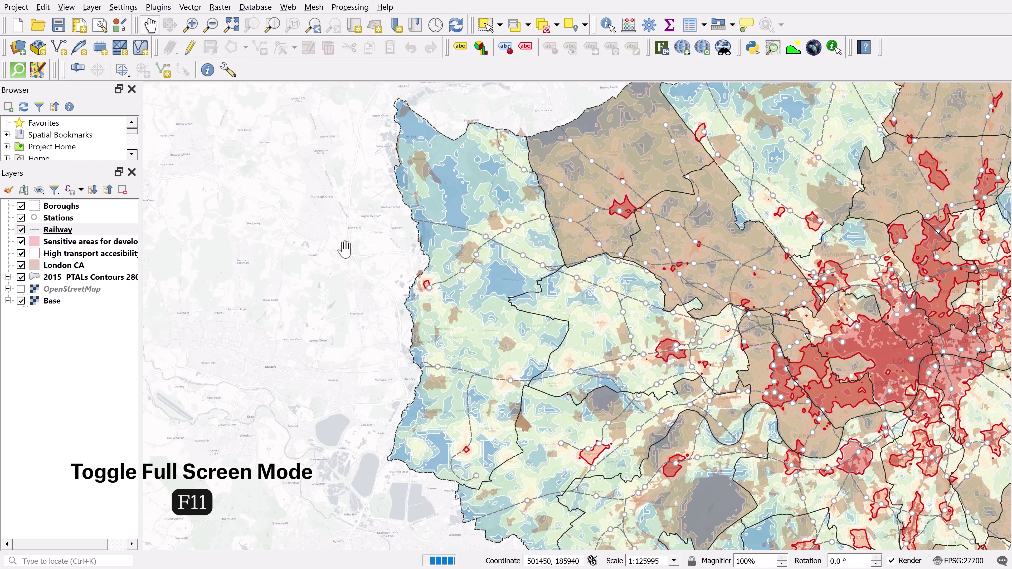
key(F11)
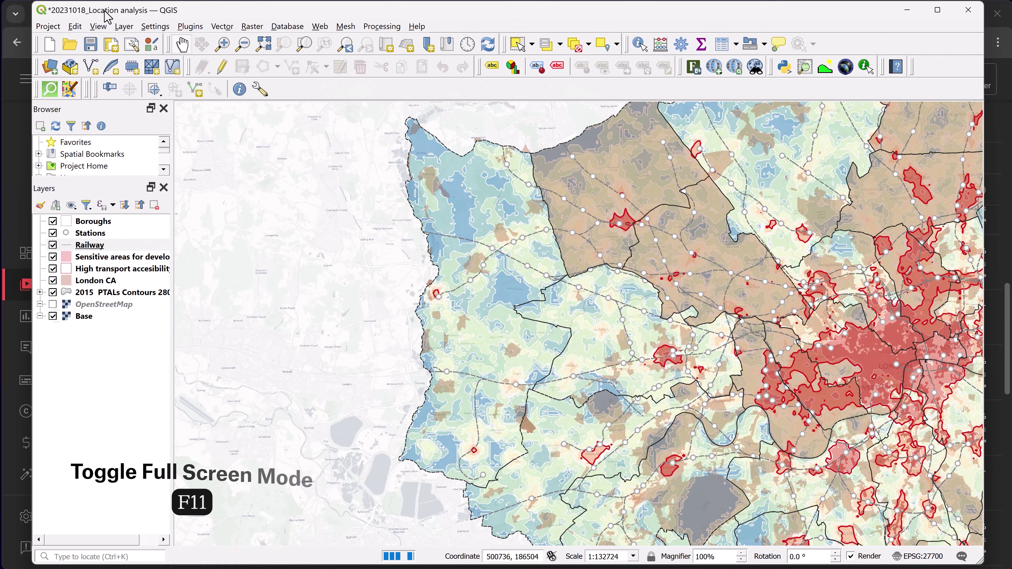
key(F11)
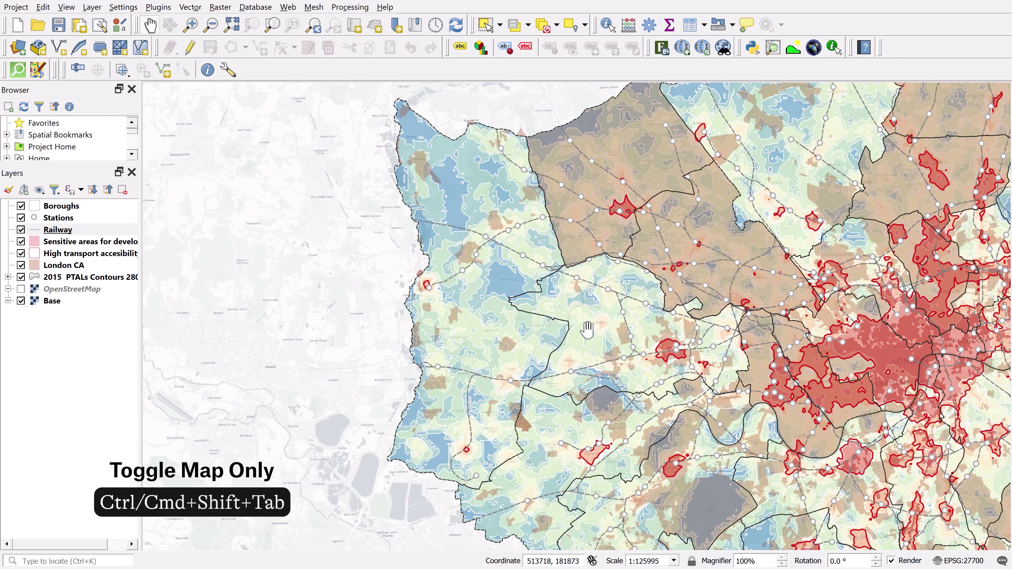
Hide the interface, zoom out to south-east England, then restore the panels around the map
key(ctrl+shift+Tab)
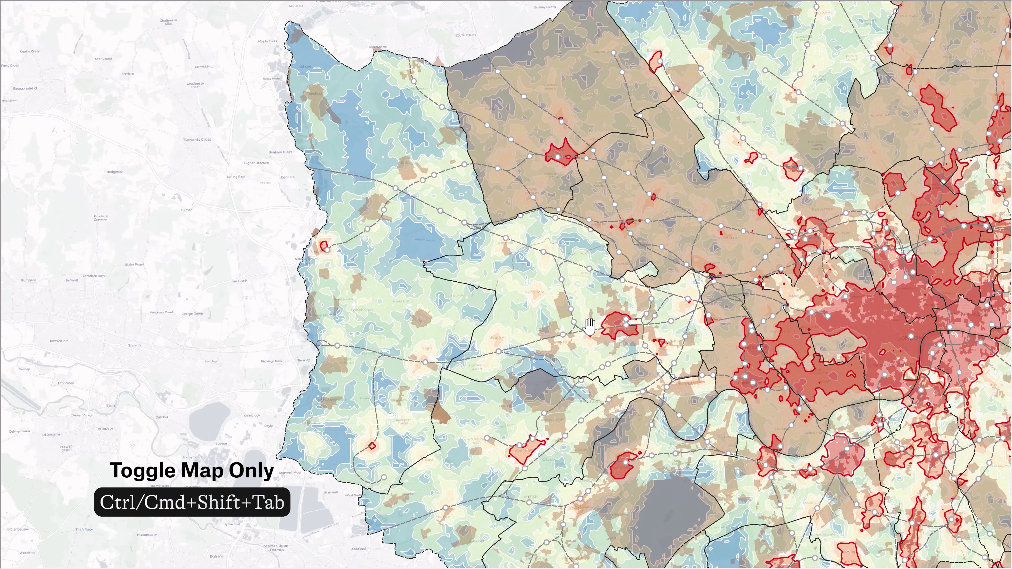
scroll(496, 287, down, 5)
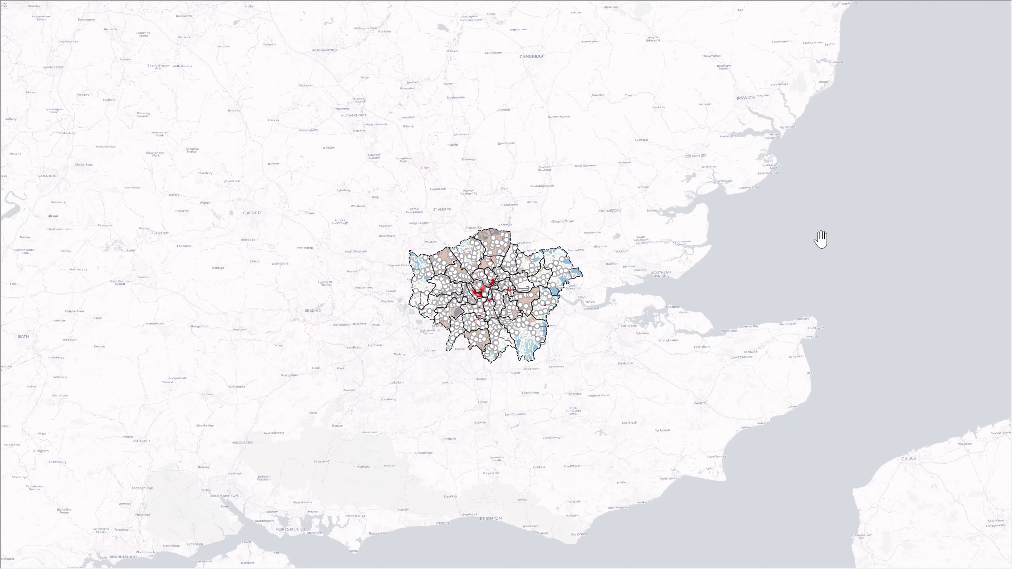
key(ctrl+shift+Tab)
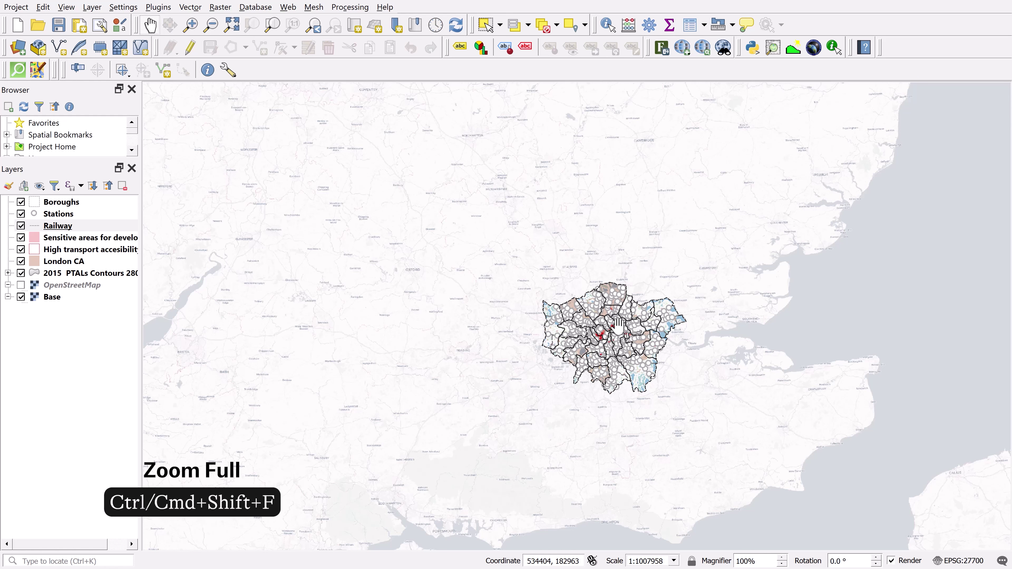
Zoom to the full London extent, make Boroughs active, and select the Harrow borough
key(ctrl+shift+f)
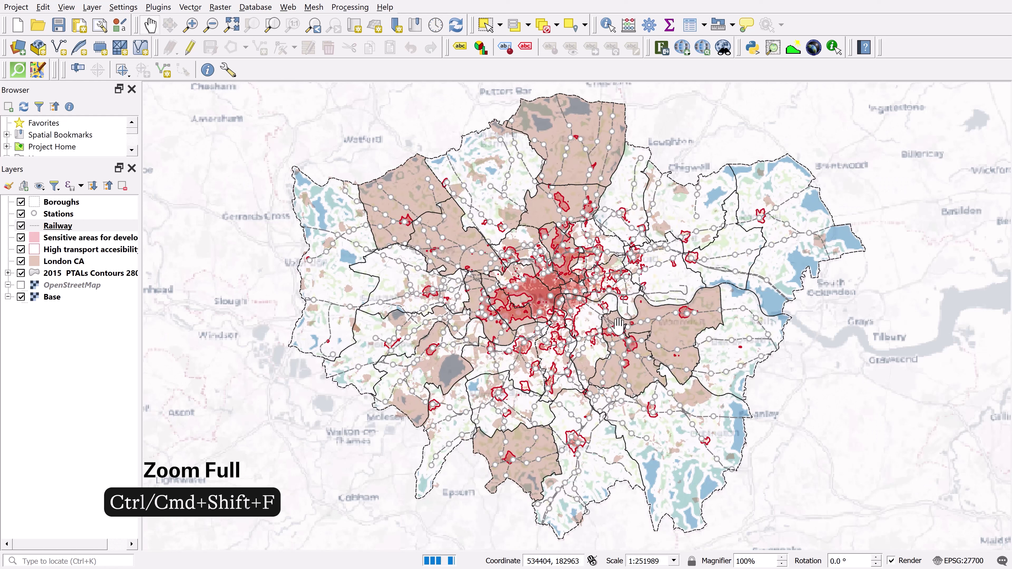
click(61, 201)
click(486, 24)
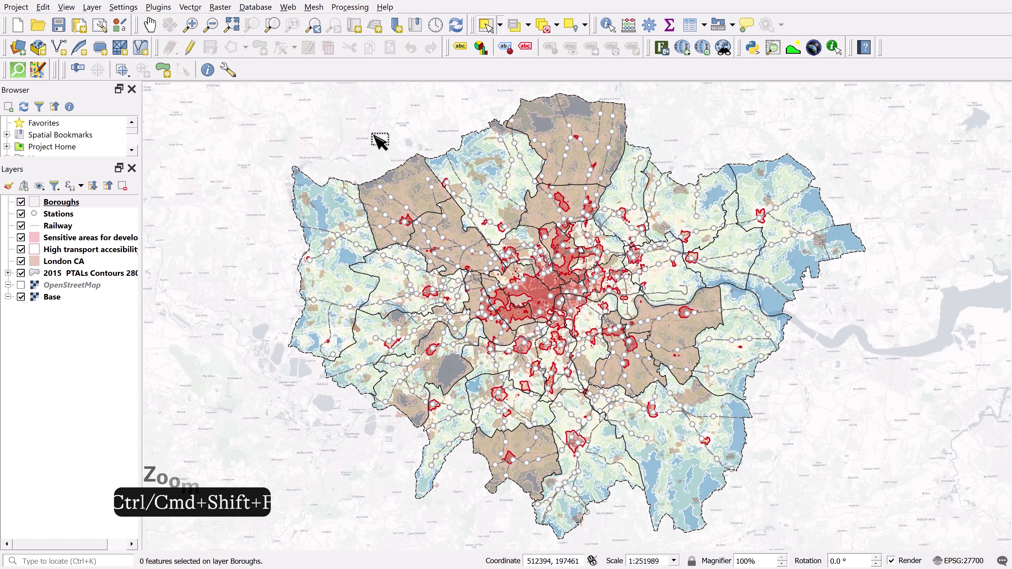
click(408, 187)
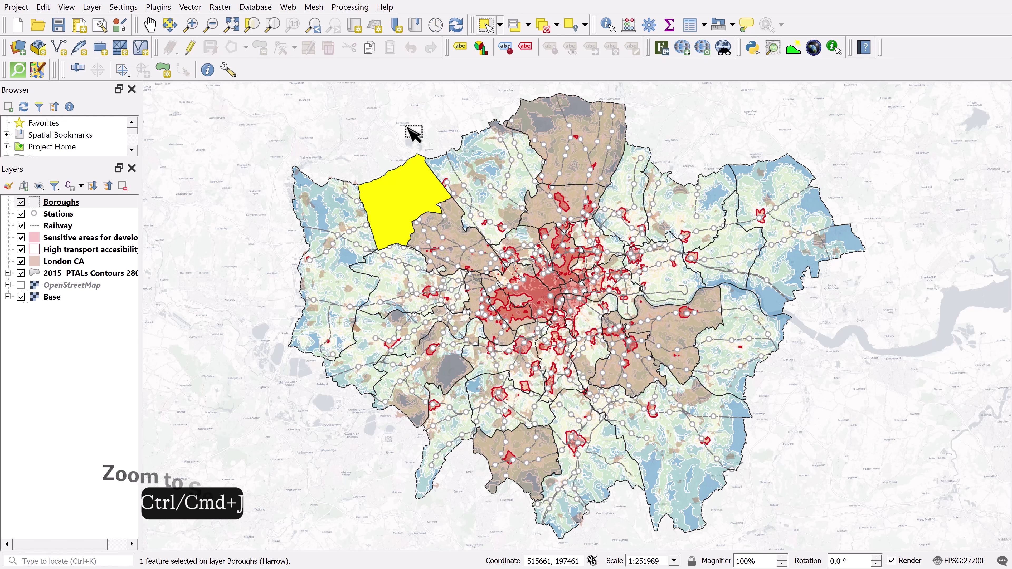
Zoom to Harrow, clear the selection, zoom back to all of London, and resume panning
key(ctrl+j)
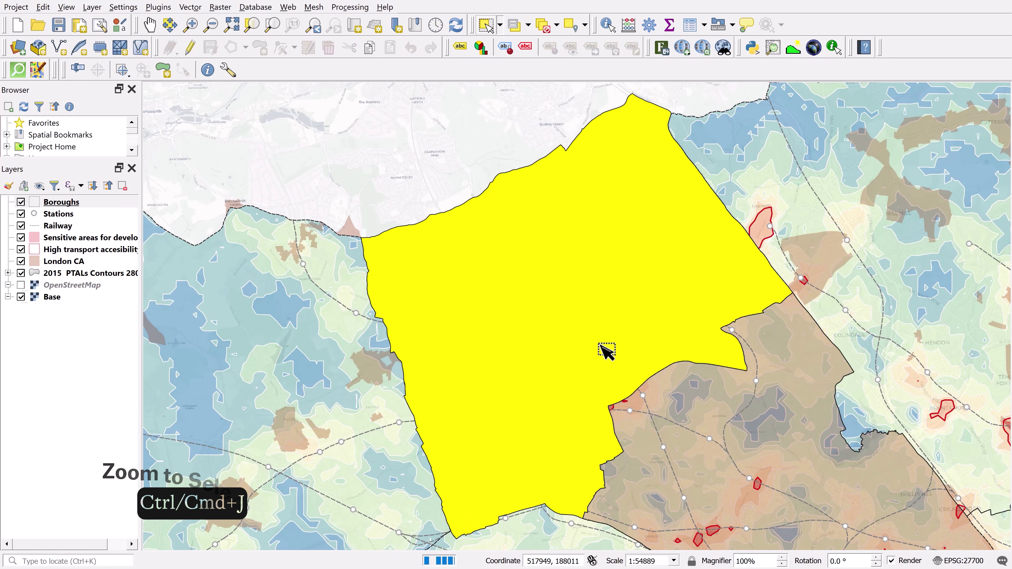
key(ctrl)
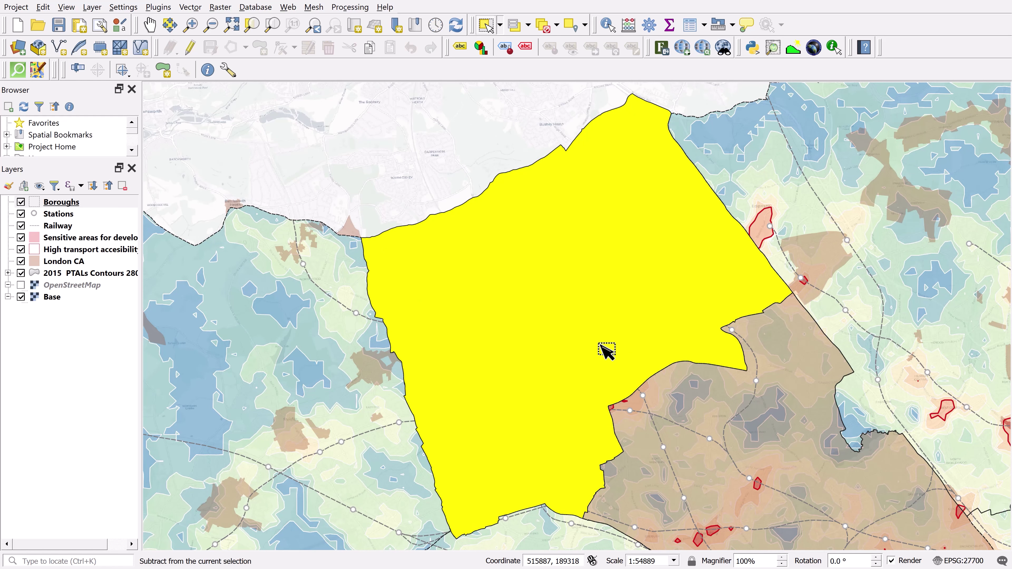
key(ctrl+shift+a)
key(ctrl+shift+f)
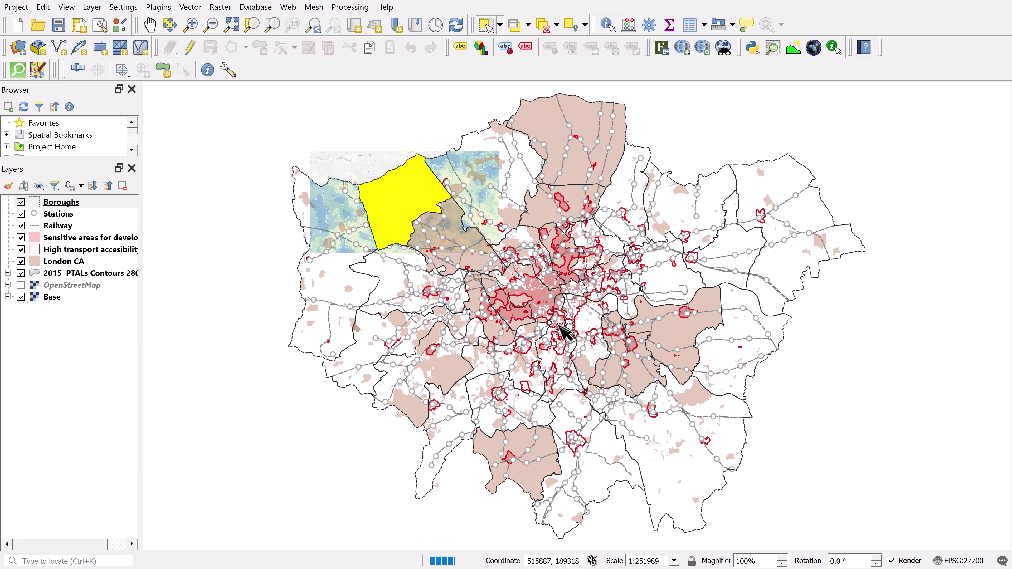
key(ctrl+shift+b)
Zoom in and centre the map on Croydon, then start a new spatial bookmark for the view
scroll(571, 452, up, 2)
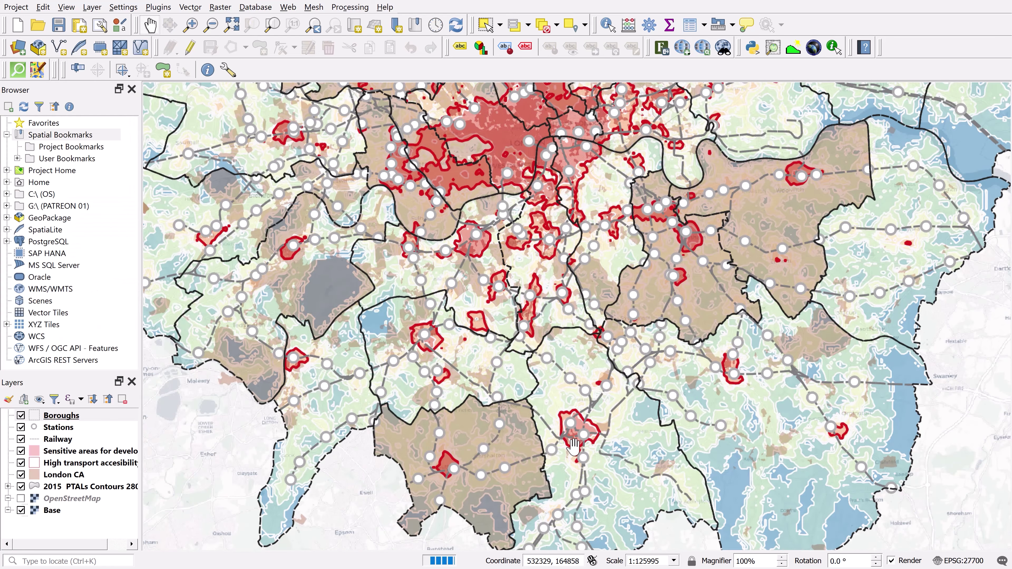
scroll(573, 446, up, 2)
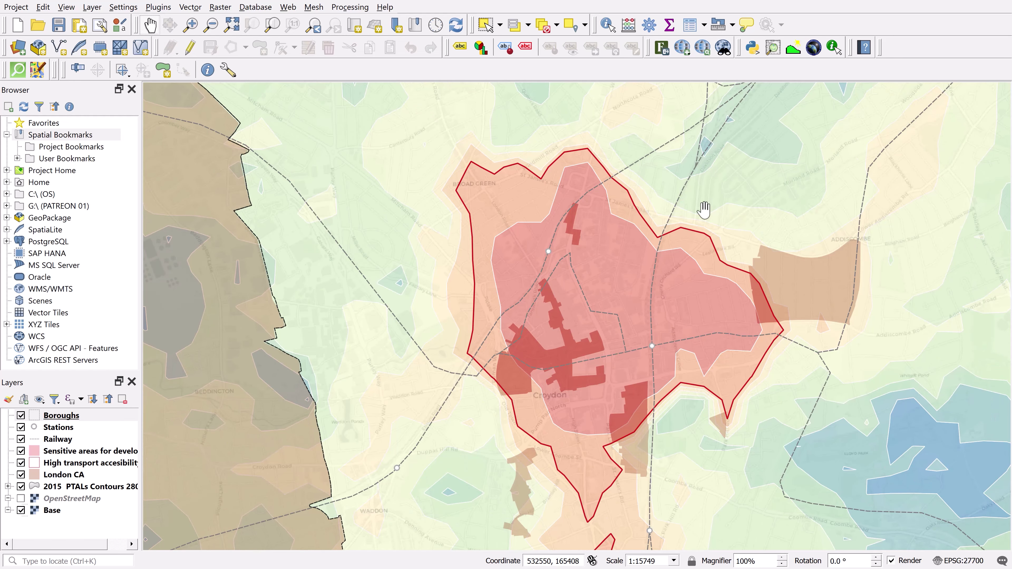
drag(757, 220, 745, 181)
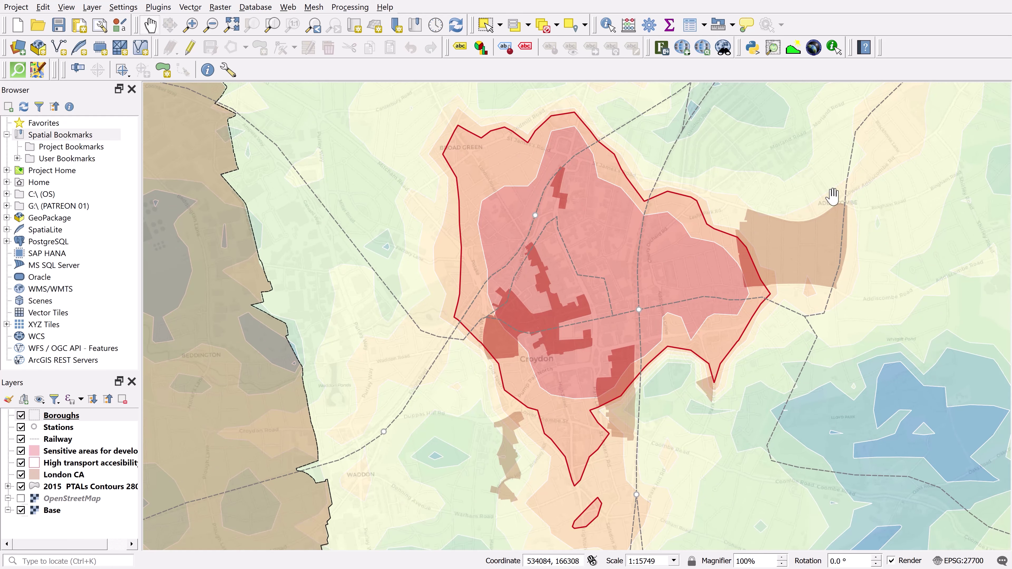
key(ctrl+b)
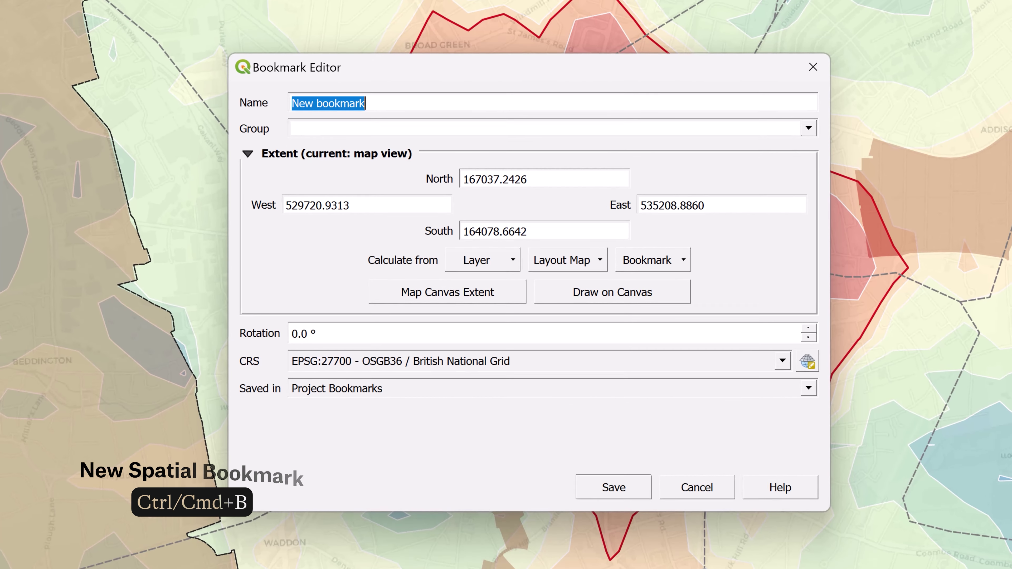
Name the bookmark 'Croydon', keep it in Project Bookmarks, and save it
text(Croydon)
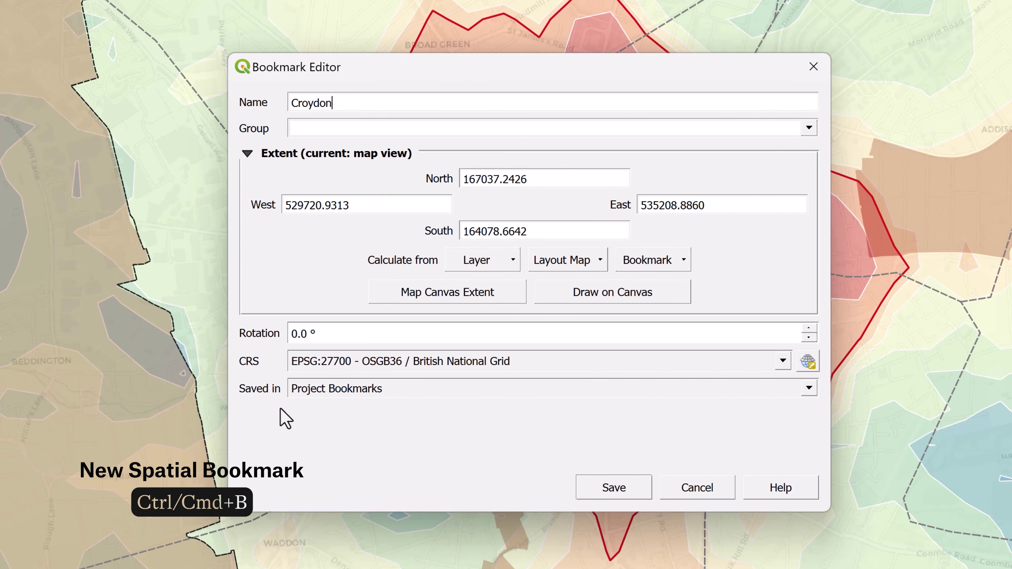
click(321, 390)
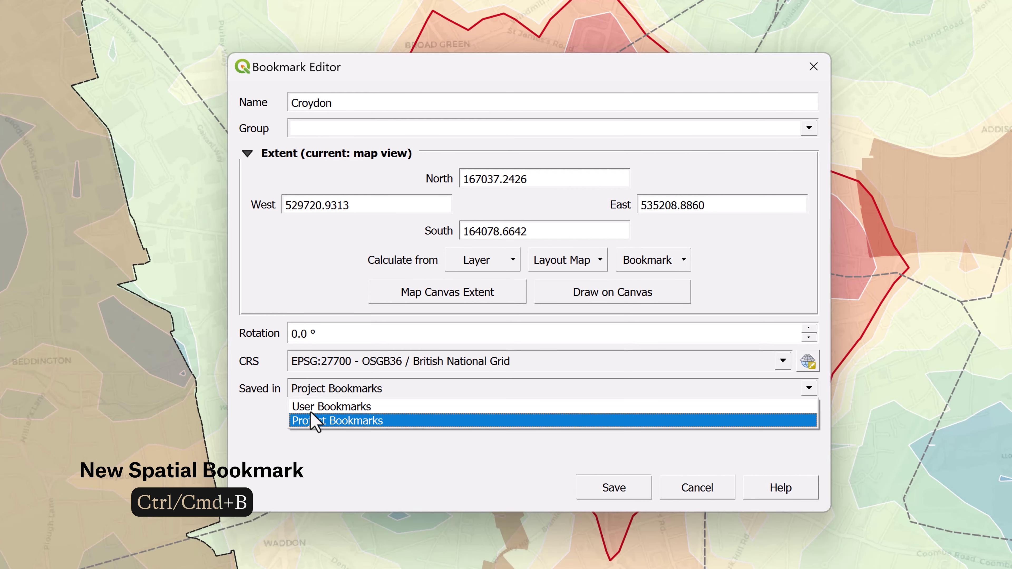
click(379, 461)
click(624, 494)
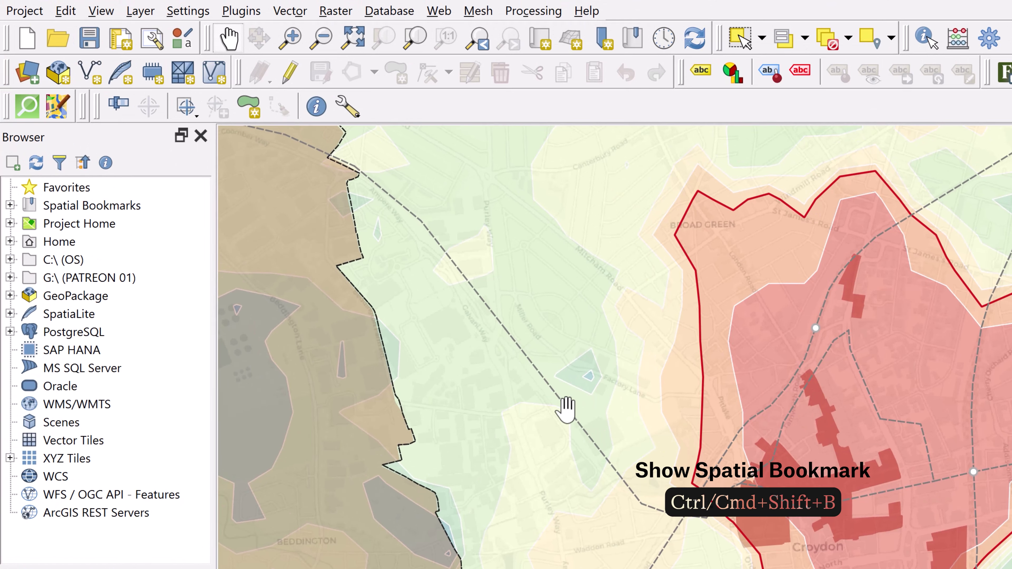
Show bookmarks in the Browser, zoom out, and jump back via the Croydon bookmark
key(ctrl+shift+b)
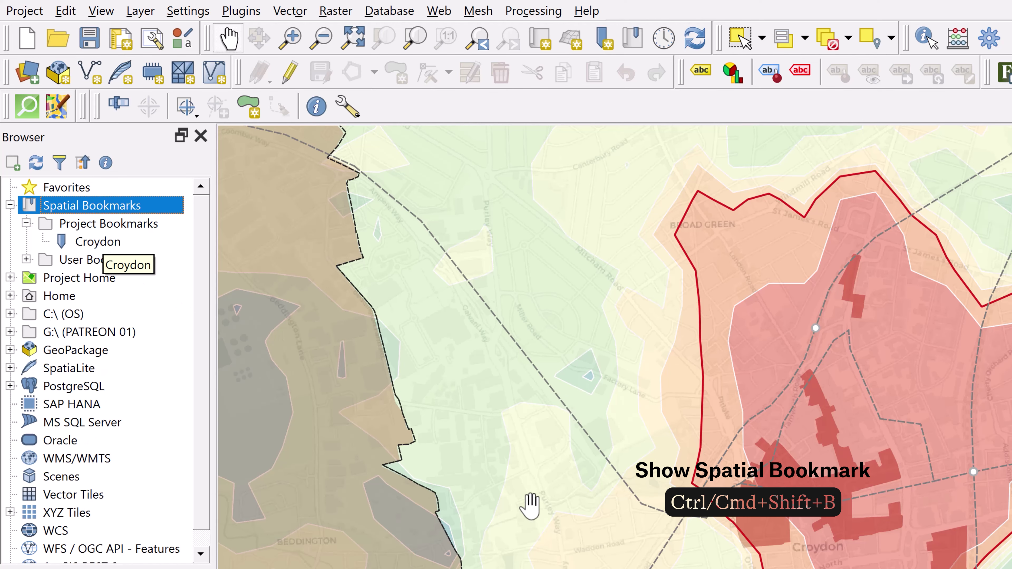
scroll(527, 502, down, 5)
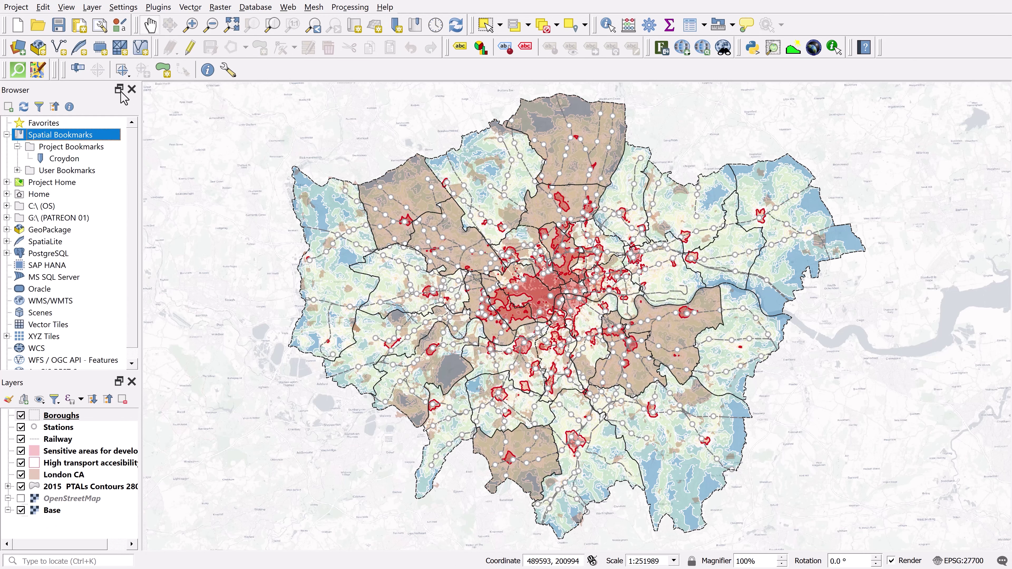
double_click(64, 158)
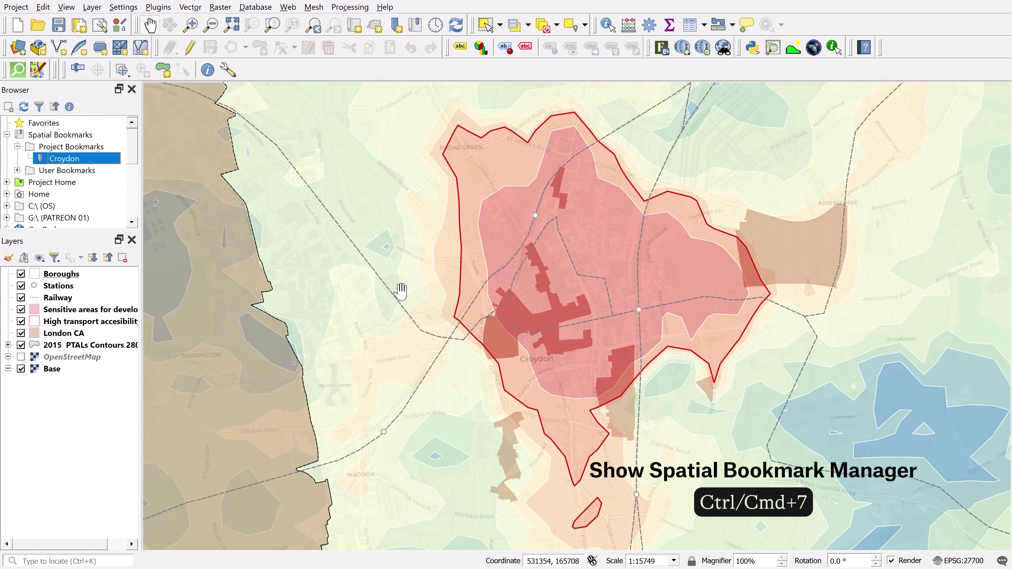
Open the Spatial Bookmark Manager, then close it along with the Browser and Layers panels
key(ctrl+7)
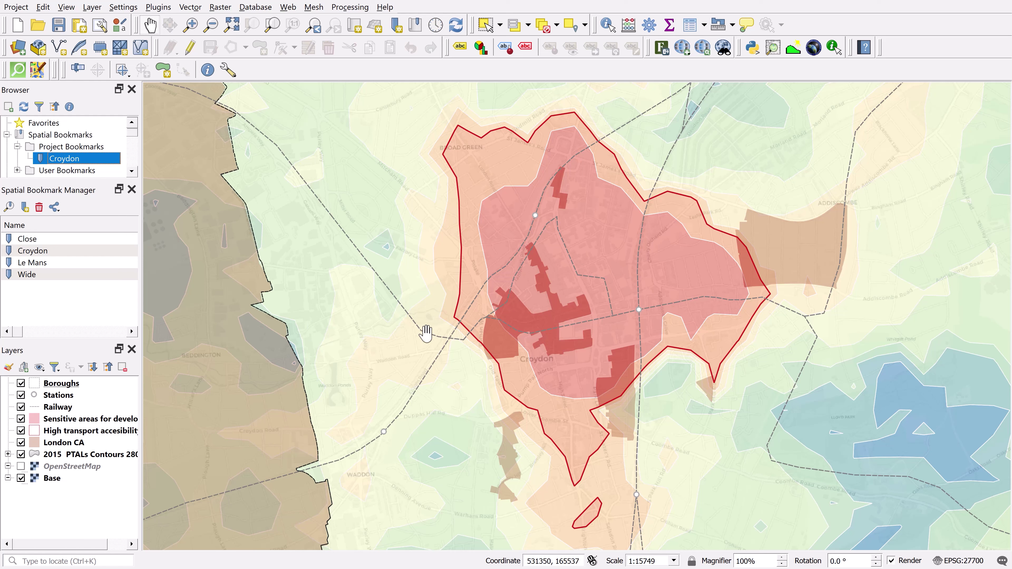
click(131, 189)
click(132, 90)
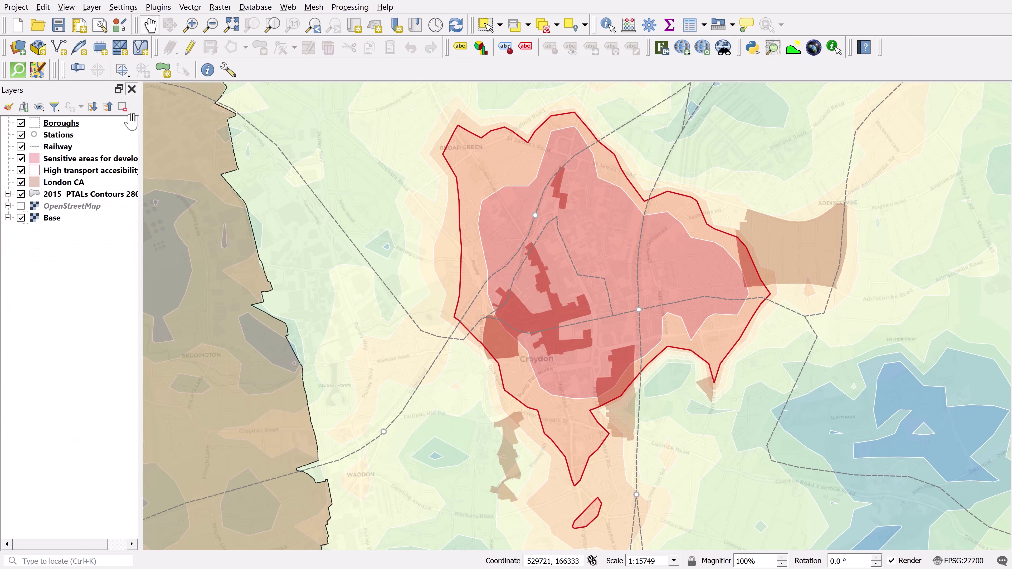
click(132, 90)
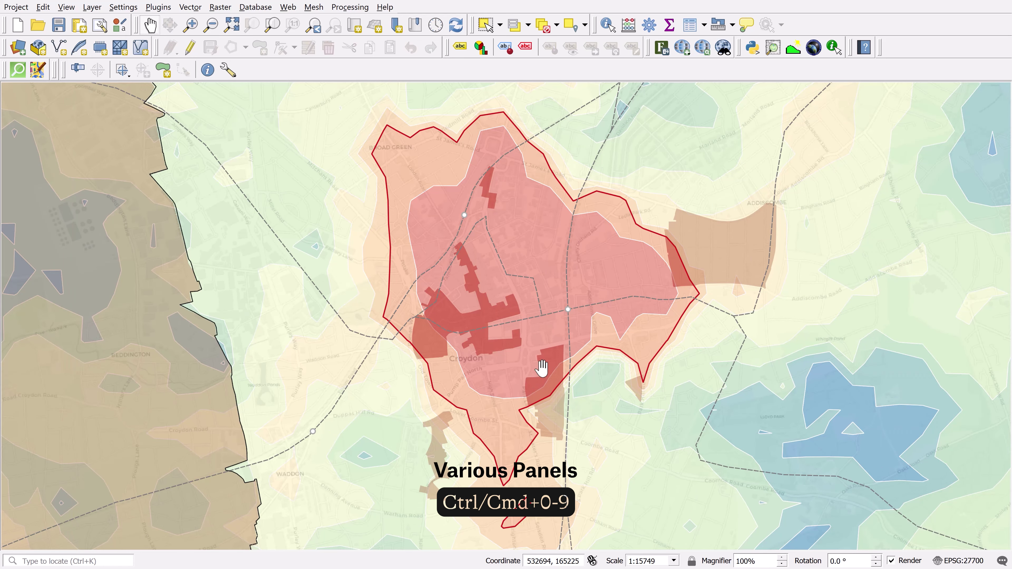
Toggle the Layers, Browser, Layer Styling and Advanced Digitizing panels on and off with Ctrl+1–4
key(ctrl+1)
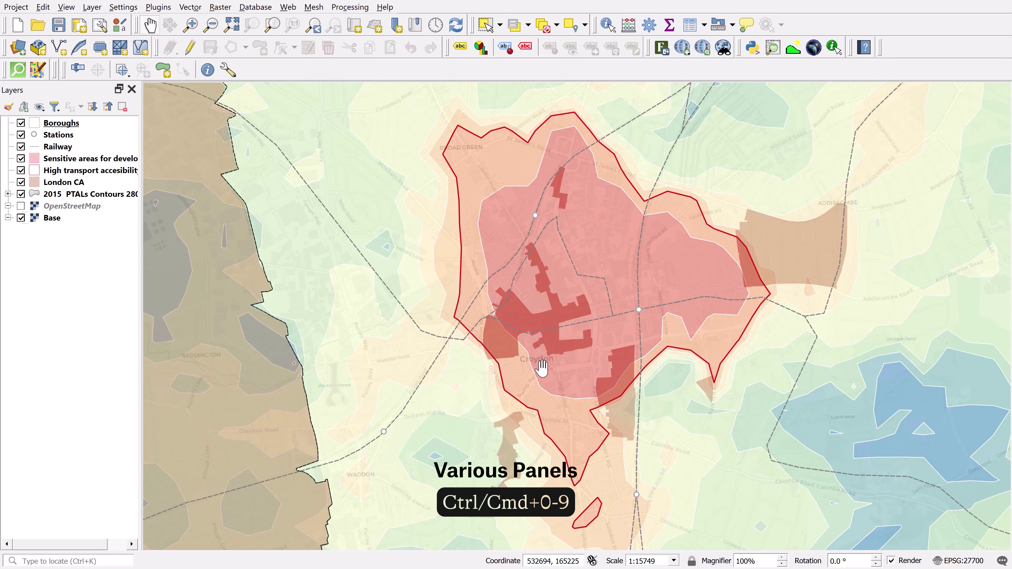
key(ctrl+1)
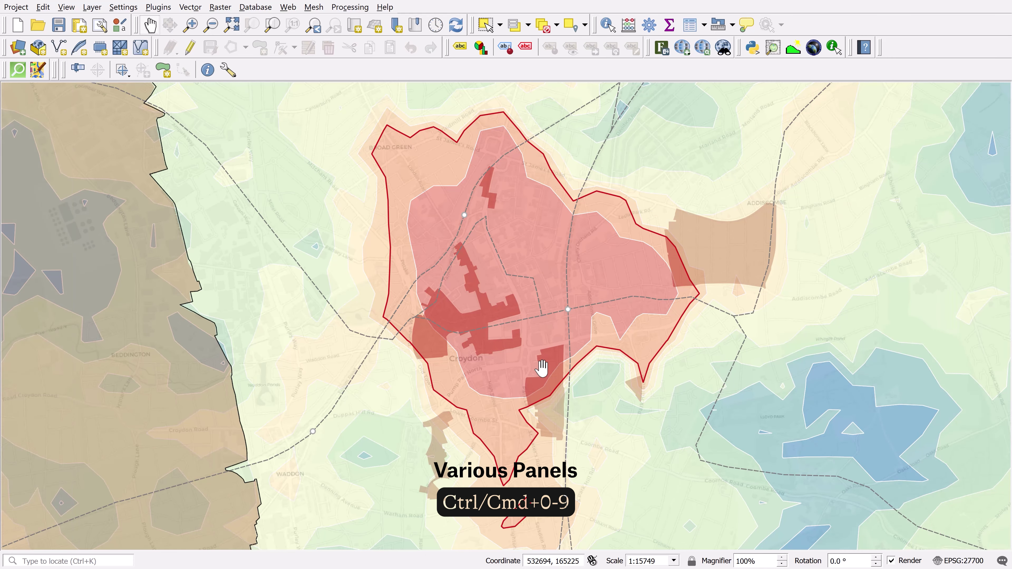
key(ctrl+2)
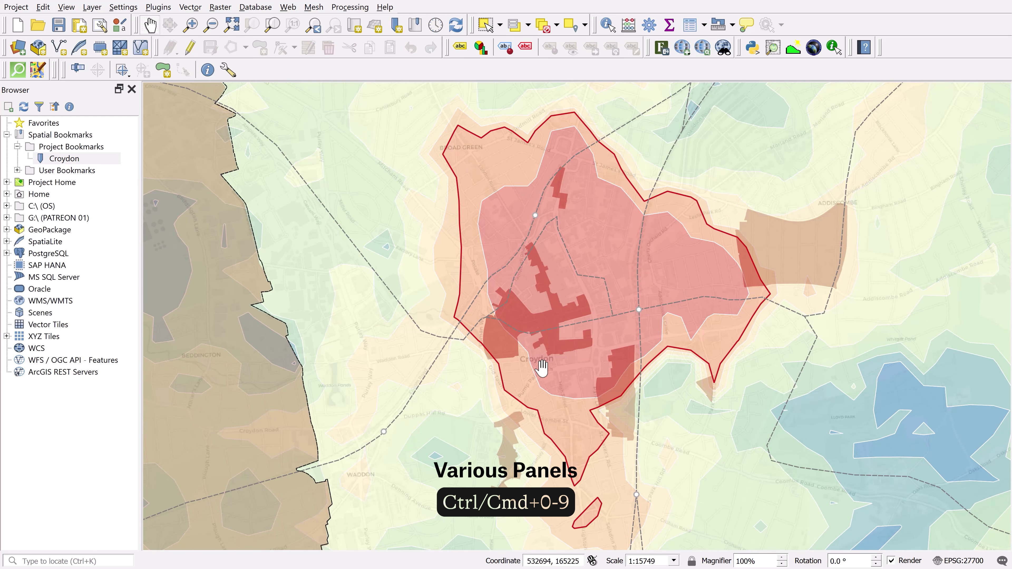
key(ctrl+2)
key(ctrl+3)
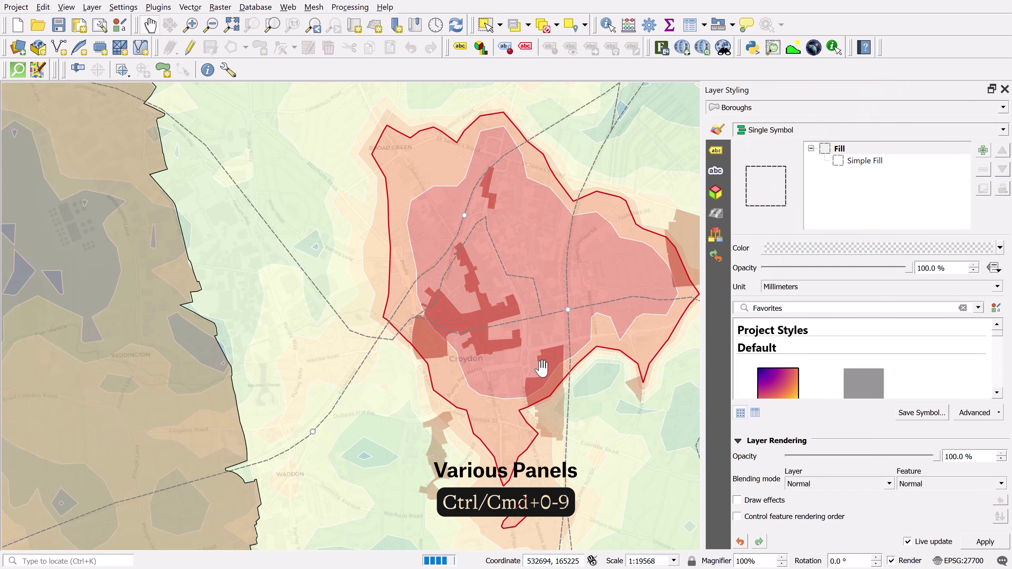
key(ctrl+3)
key(ctrl+4)
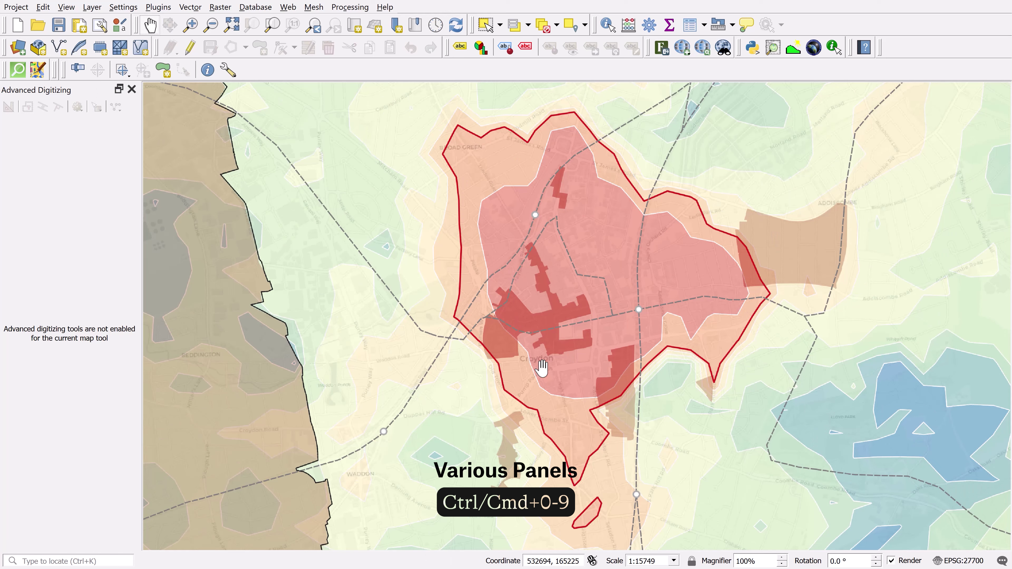
key(ctrl+4)
Toggle the Undo/Redo, Statistics, Spatial Bookmark Manager, Overview and Layer Order panels with Ctrl+5–9
key(ctrl+5)
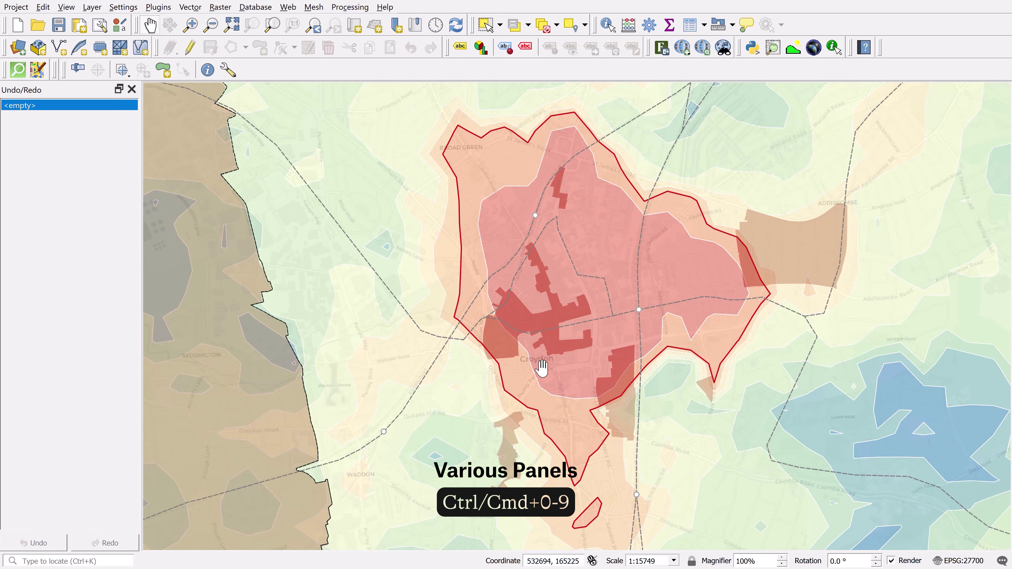
key(ctrl+5)
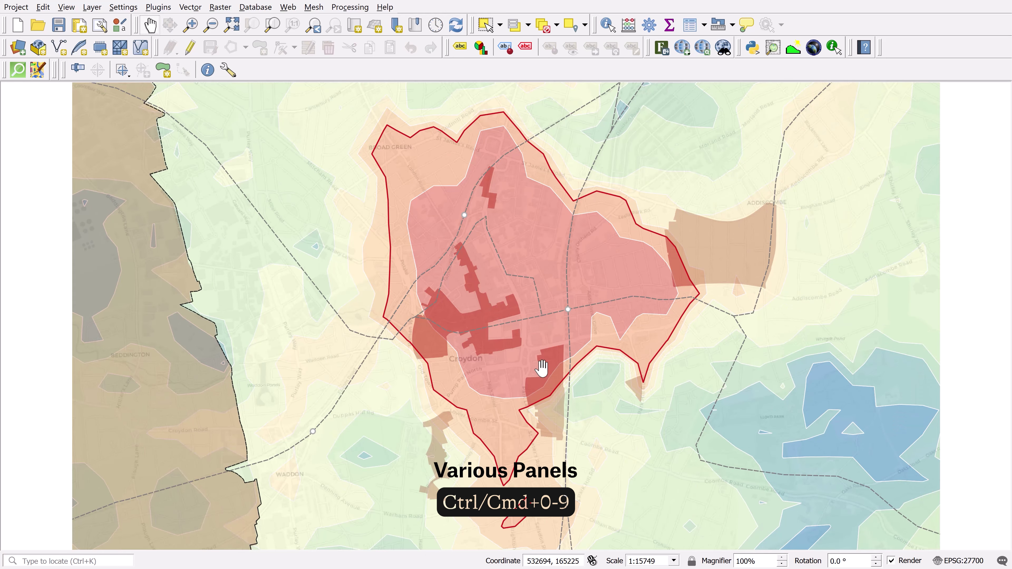
key(ctrl+6)
key(ctrl+6)
key(ctrl+7)
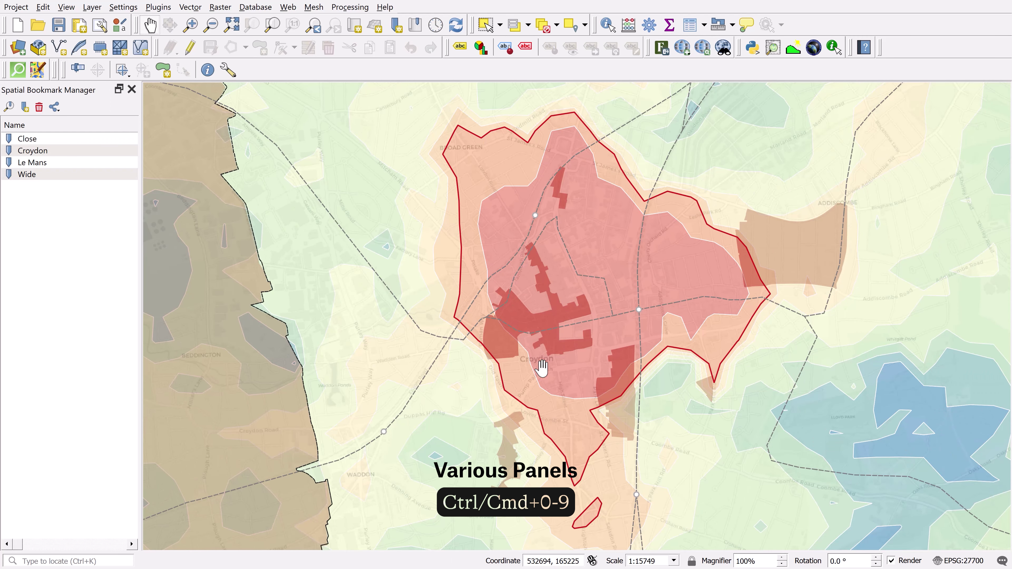
key(ctrl+7)
key(ctrl+8)
key(ctrl+8)
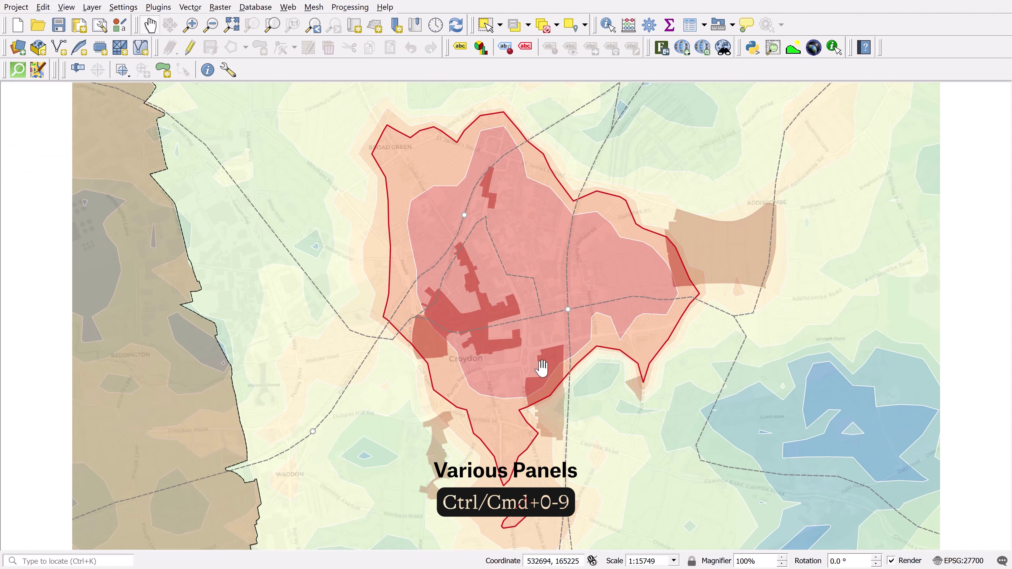
key(ctrl+9)
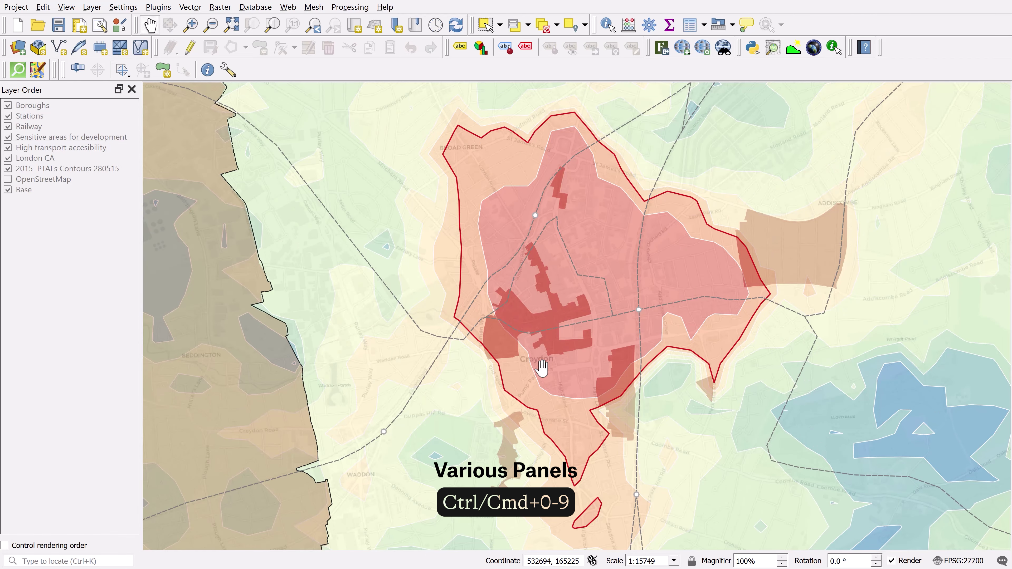
key(ctrl+9)
Show and hide the GPS Information panel, then bring back the Browser and Layers panels
key(ctrl+0)
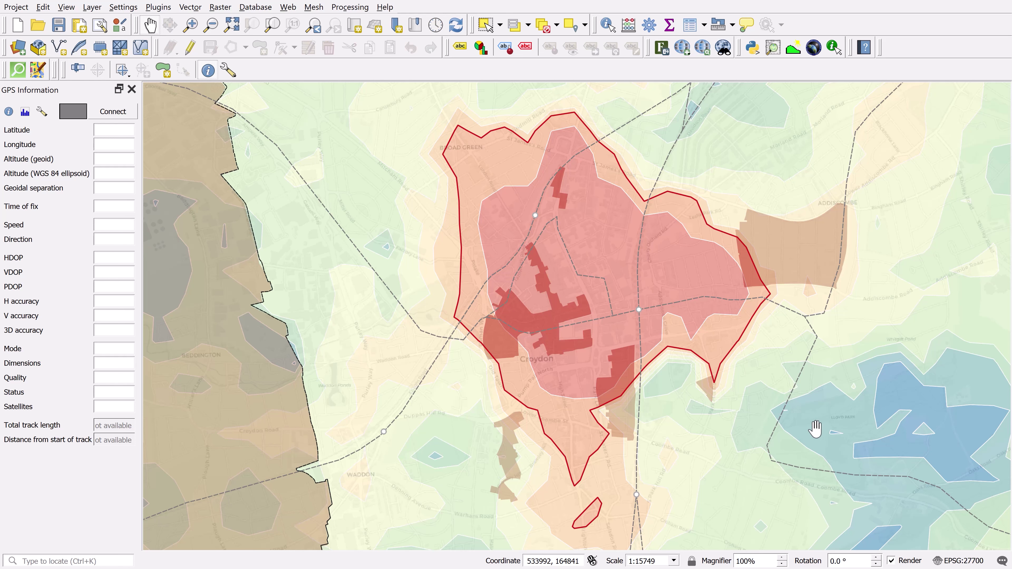
key(ctrl+0)
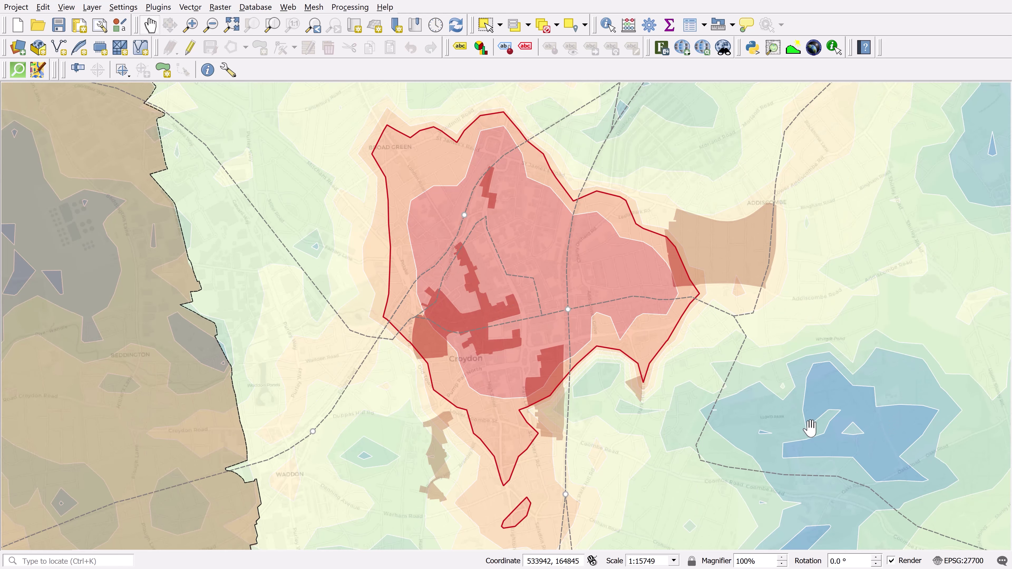
key(ctrl+Tab)
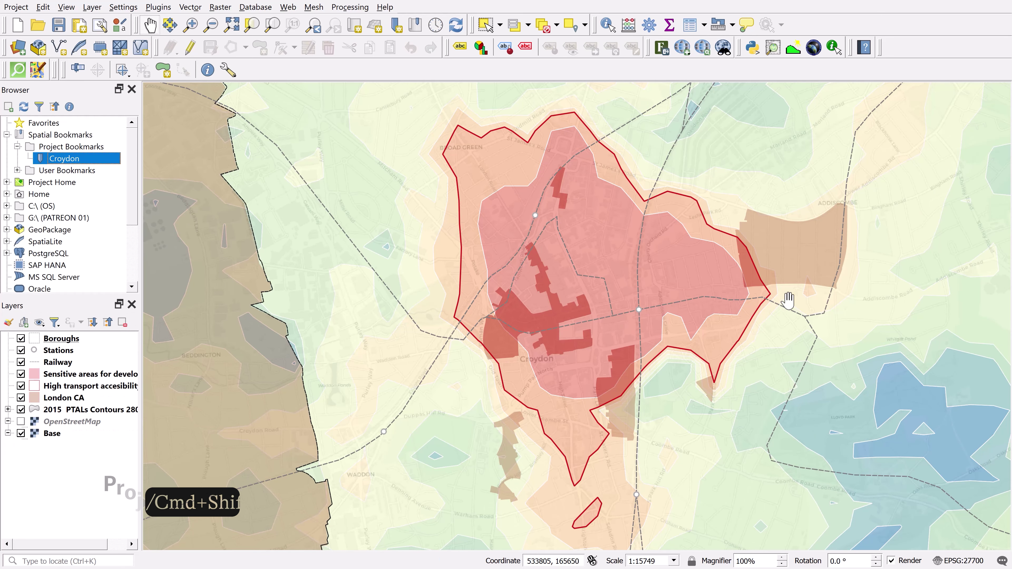
View and close Project Properties, dock the Processing Toolbox, and open the Measure Line window
key(ctrl+shift+p)
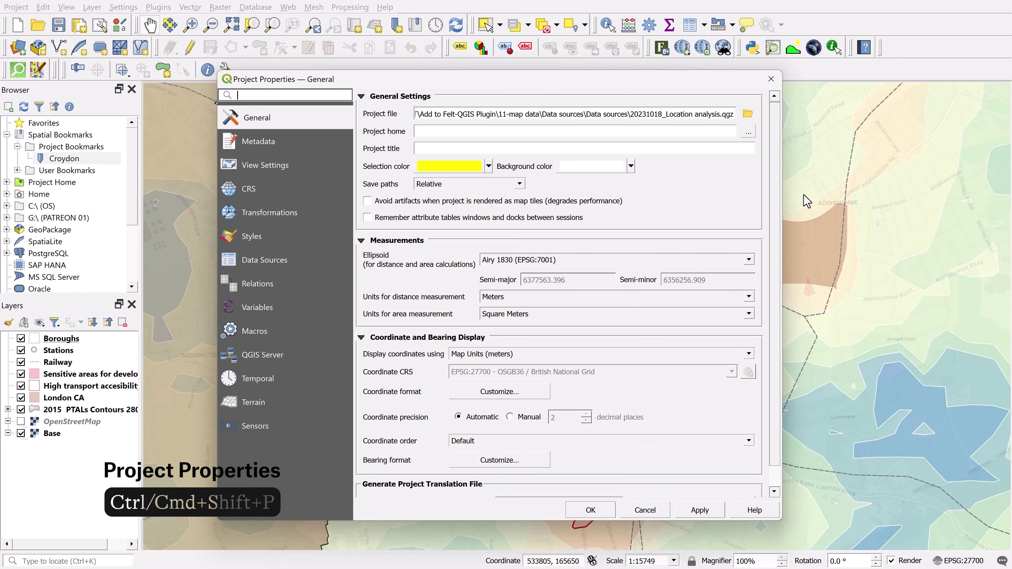
click(771, 81)
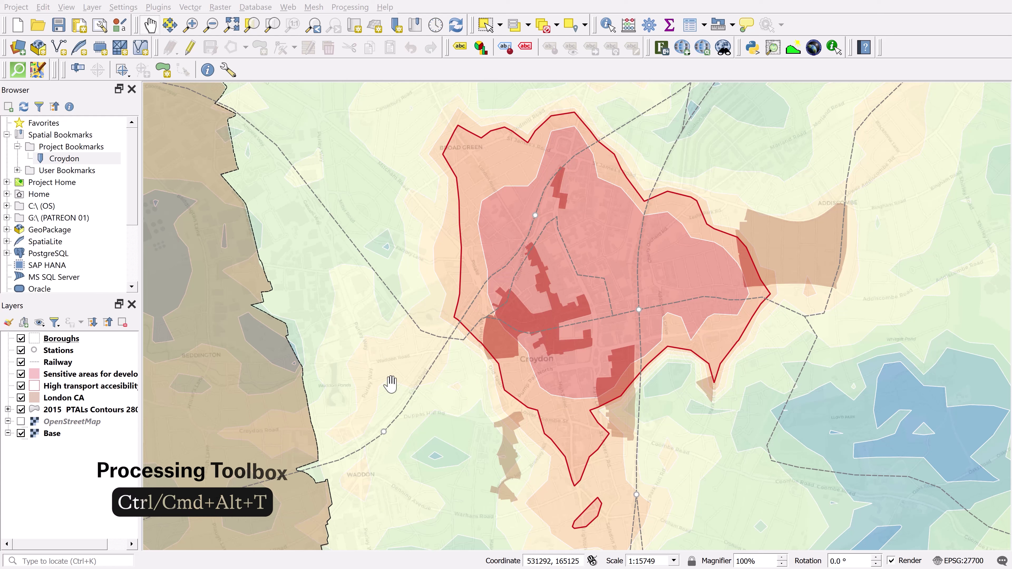
click(844, 14)
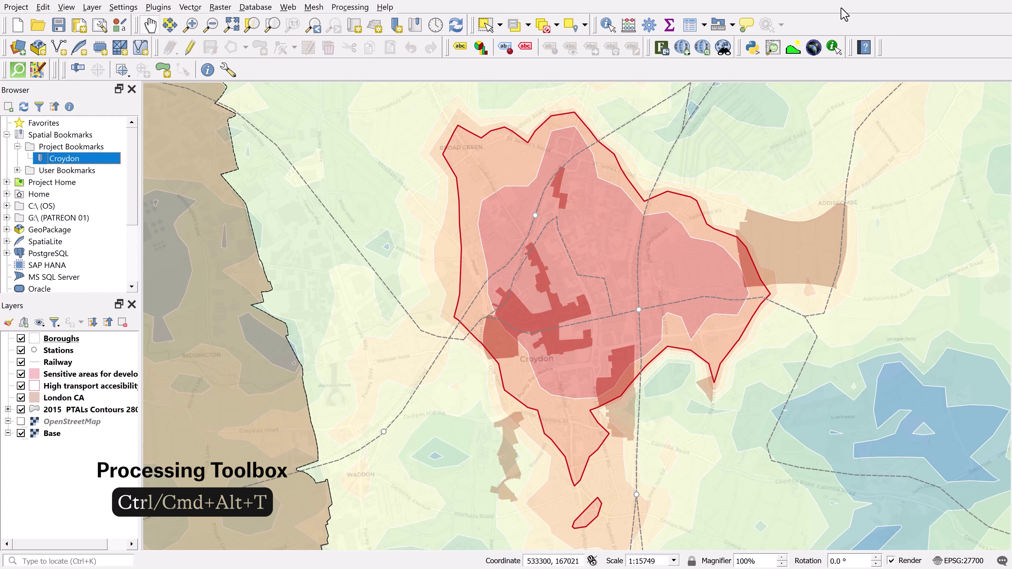
key(ctrl+alt+t)
key(ctrl+shift+m)
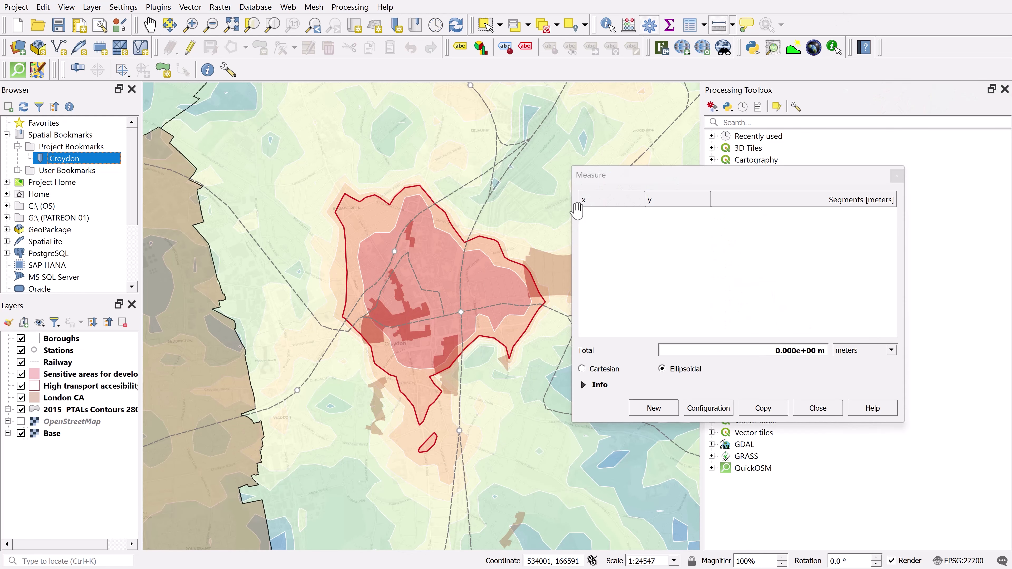
Measure a three-point line distance across the Croydon area
click(323, 259)
click(332, 439)
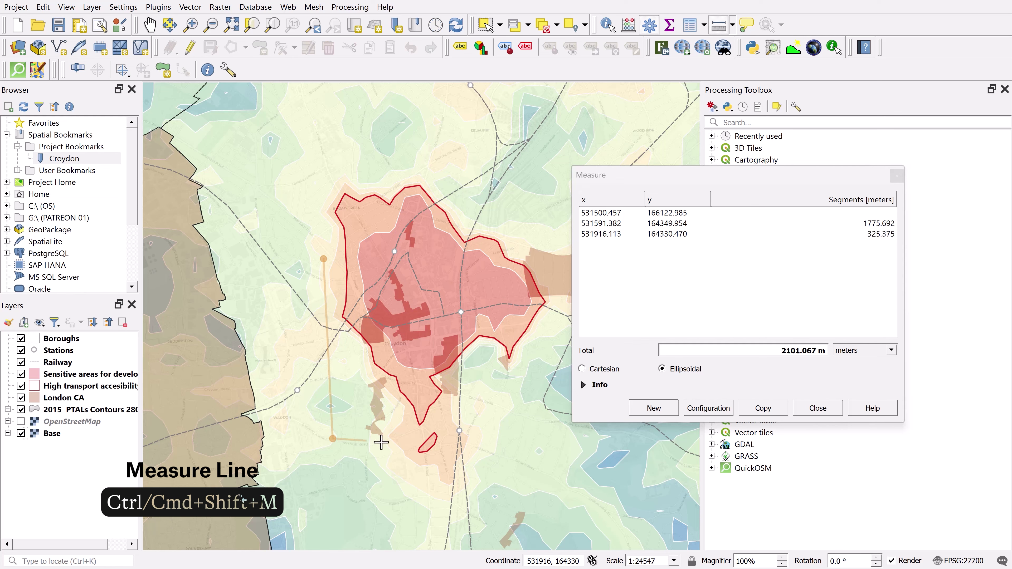
click(386, 447)
Measure the area of a polygon drawn around the red Croydon zone
key(ctrl+shift+j)
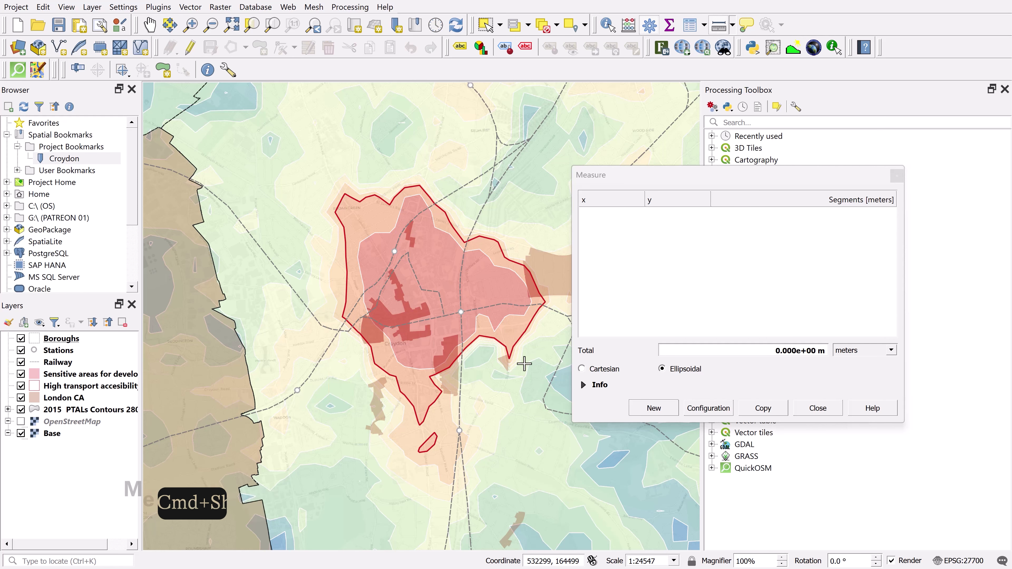
click(316, 193)
click(320, 300)
click(369, 426)
click(502, 421)
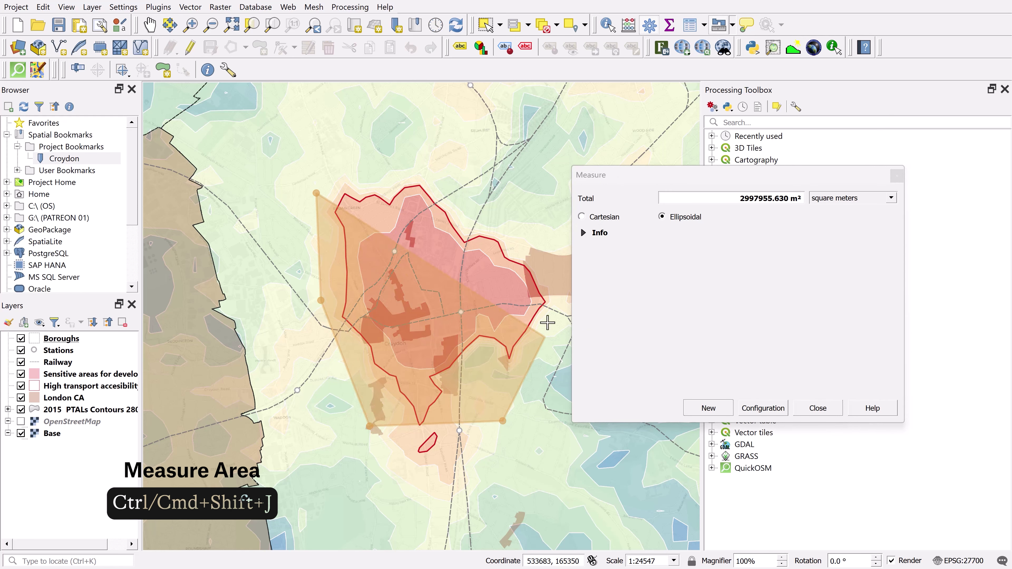
click(561, 307)
click(518, 215)
click(383, 156)
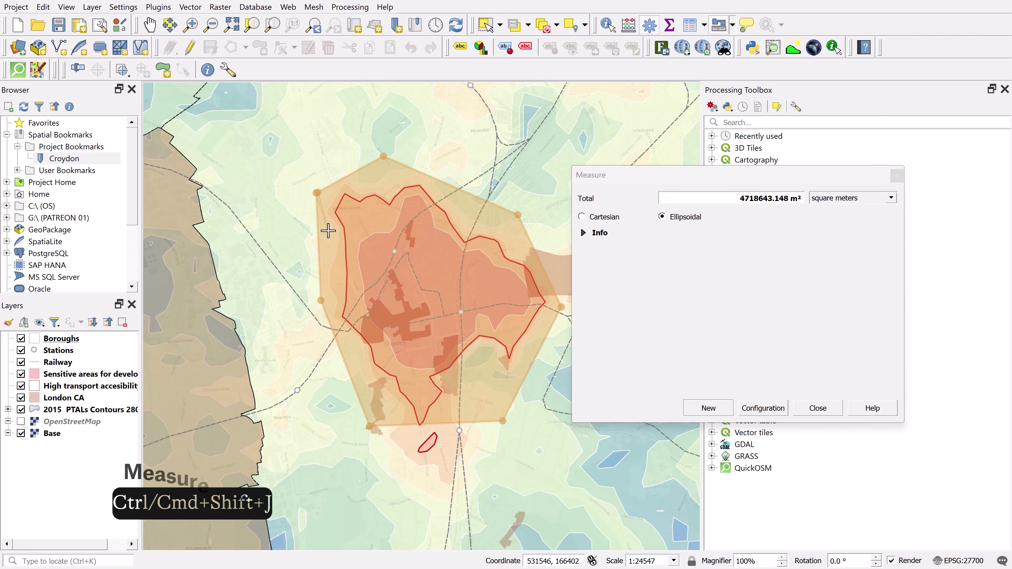
Clear the area measurement and identify the Croydon borough to see its attributes
key(ctrl+shift+i)
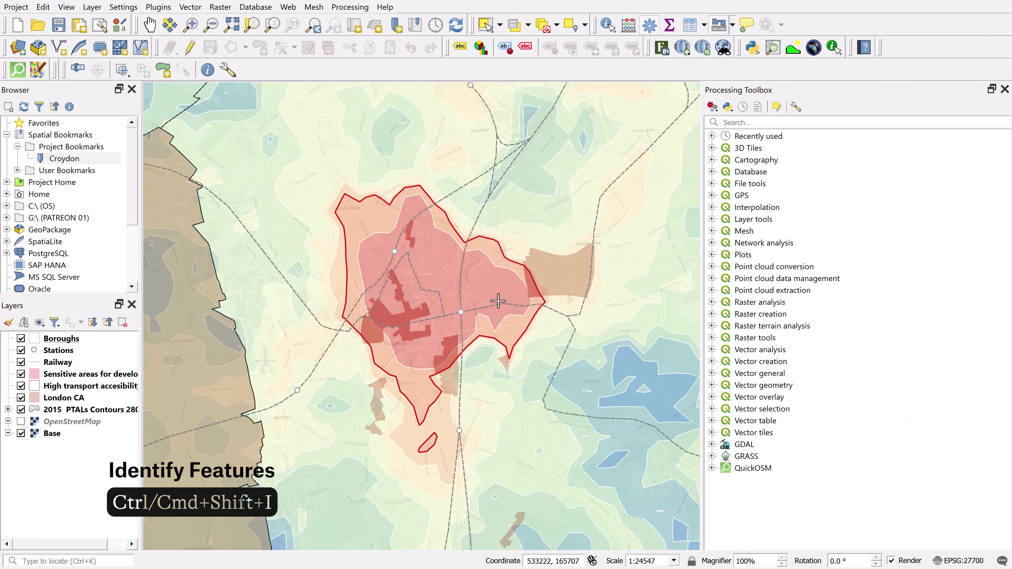
key(ctrl+shift+i)
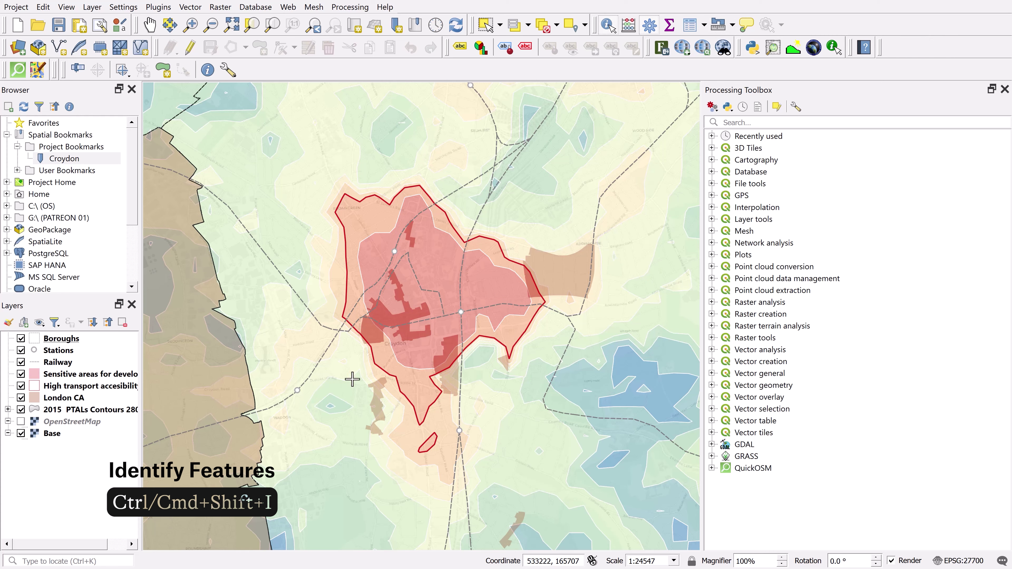
click(339, 396)
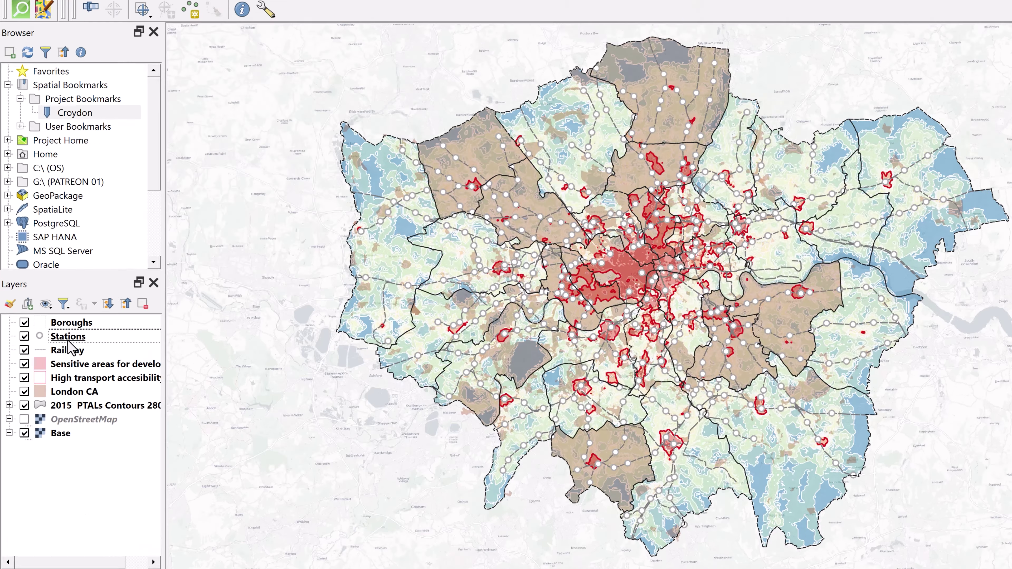
click(56, 351)
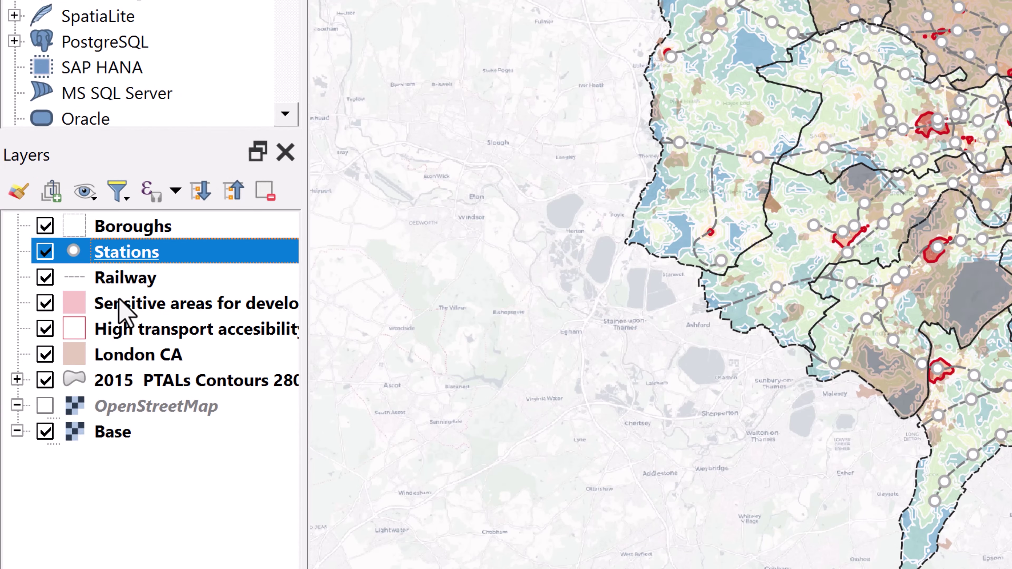
mouse_move(122, 311)
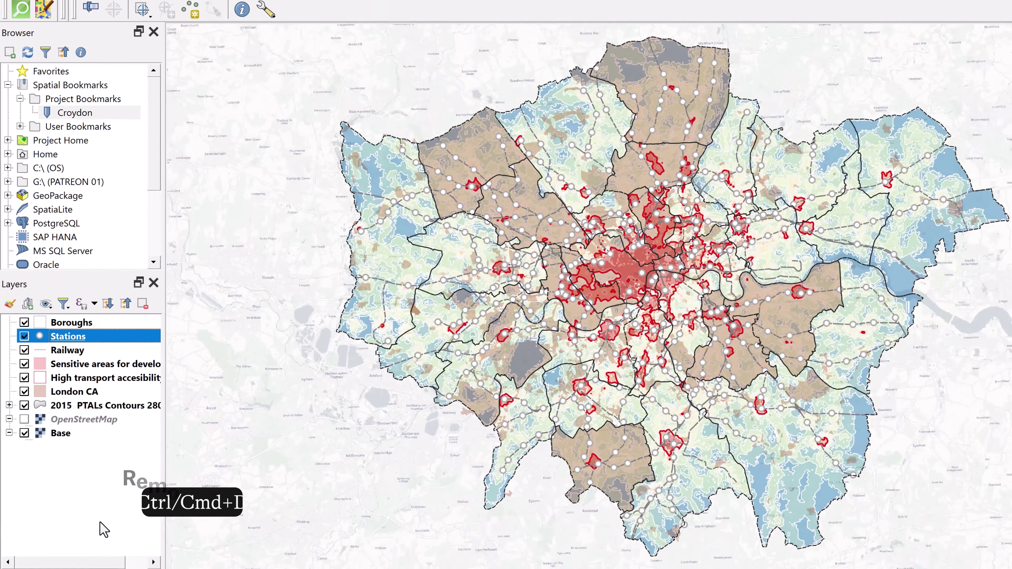
key(ctrl+d)
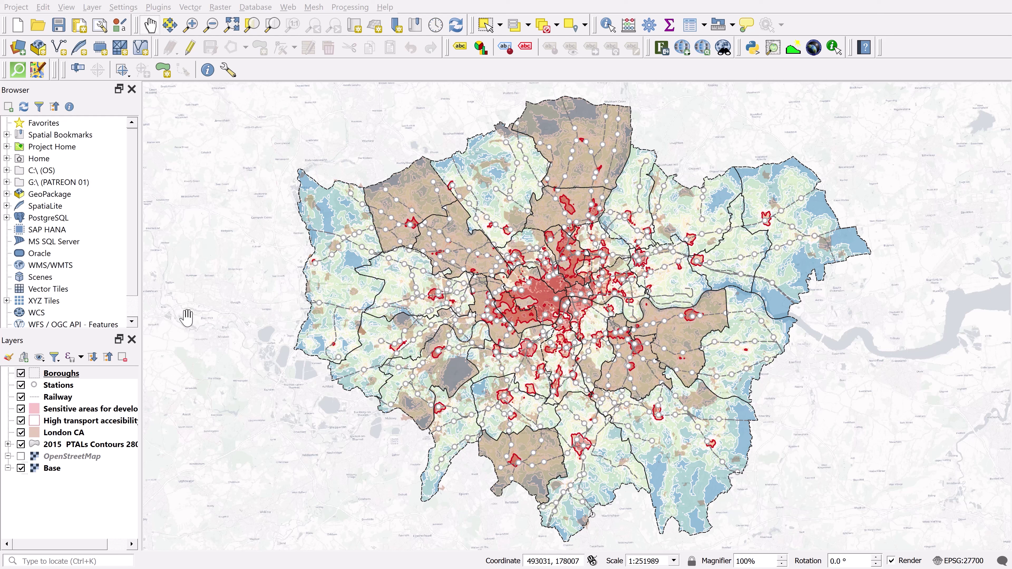
click(69, 372)
key(F6)
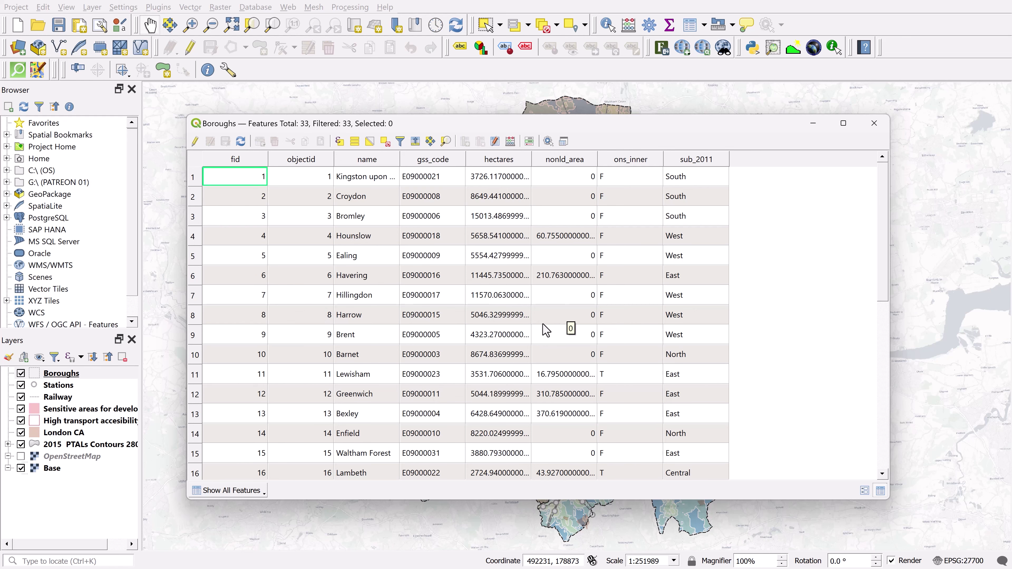
click(874, 123)
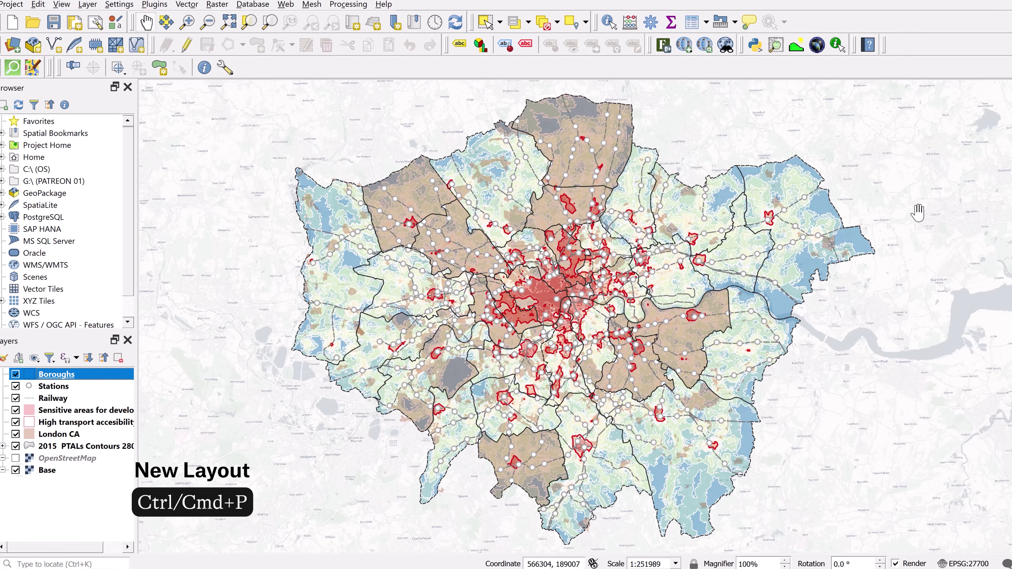
Create a new print layout titled 'New Layout' with Ctrl+P
key(ctrl+p)
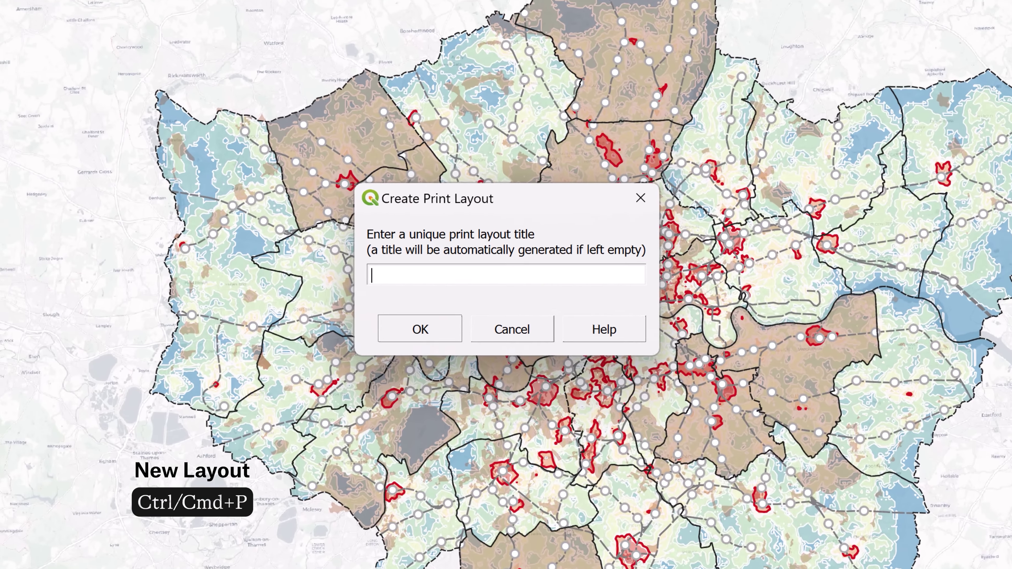
text(New Layout)
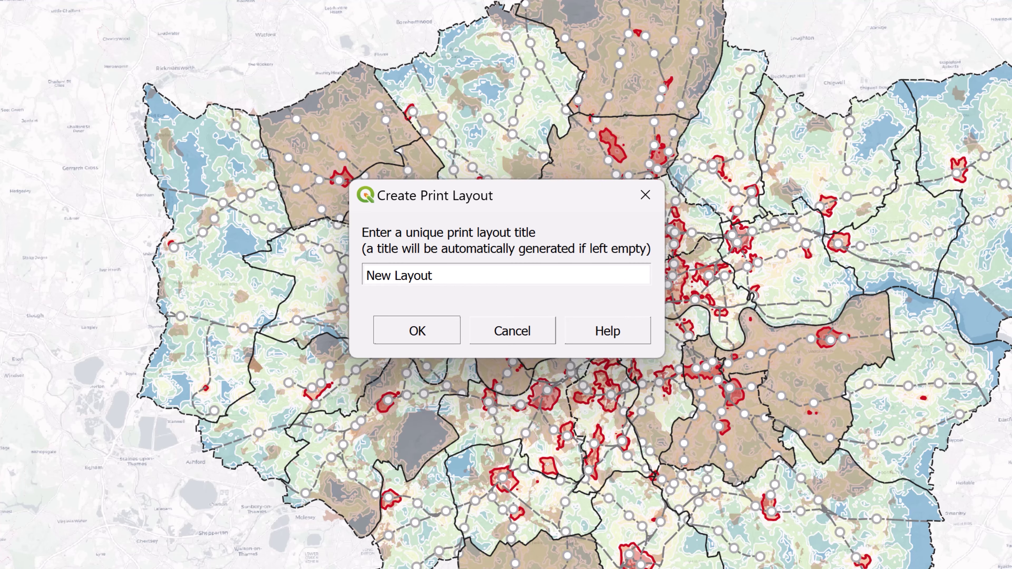
key(Return)
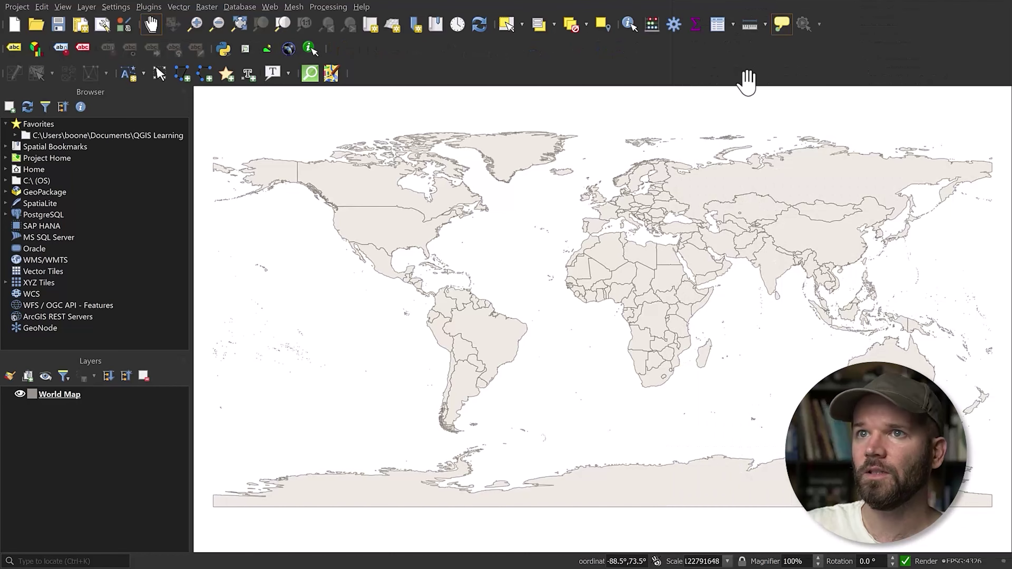
Hide the Map Navigation Toolbar and the Plugins Toolbar
right_click(768, 61)
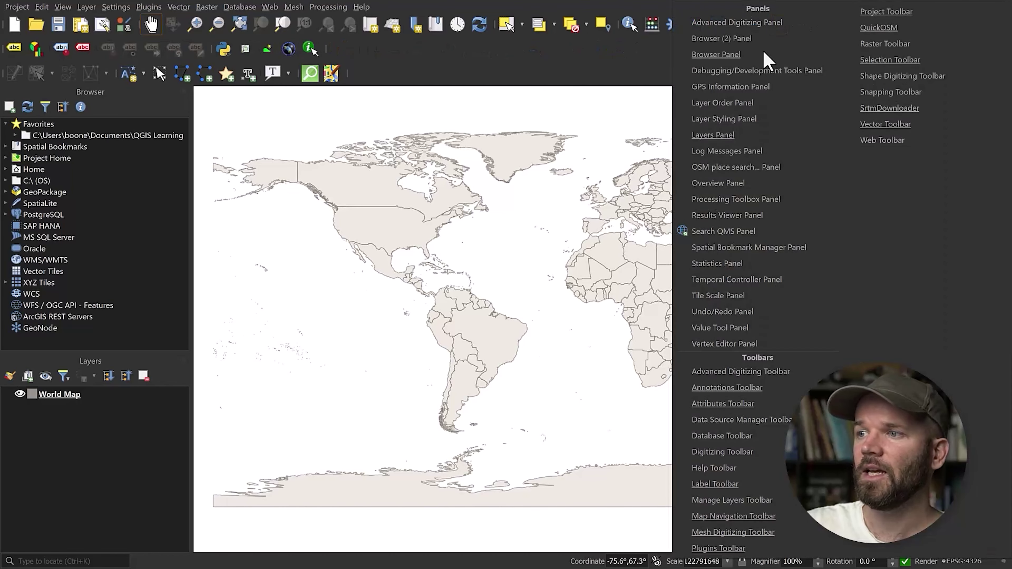
click(736, 515)
right_click(721, 70)
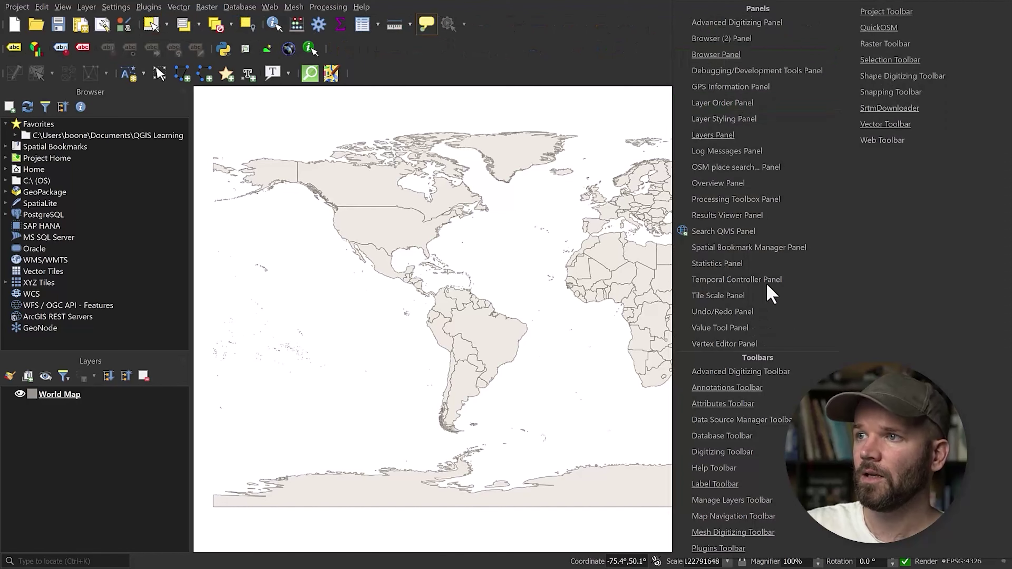
click(724, 550)
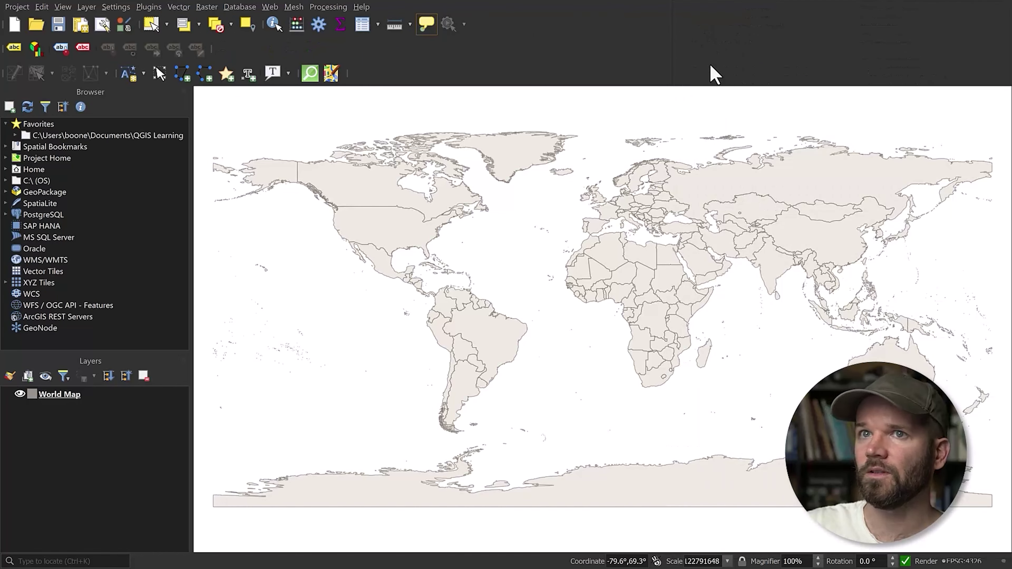
right_click(713, 73)
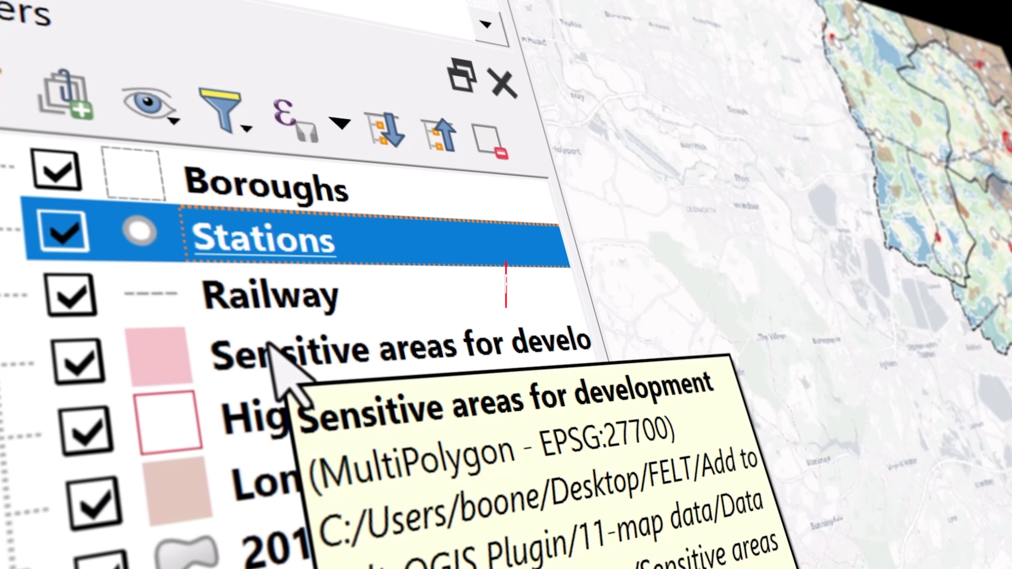